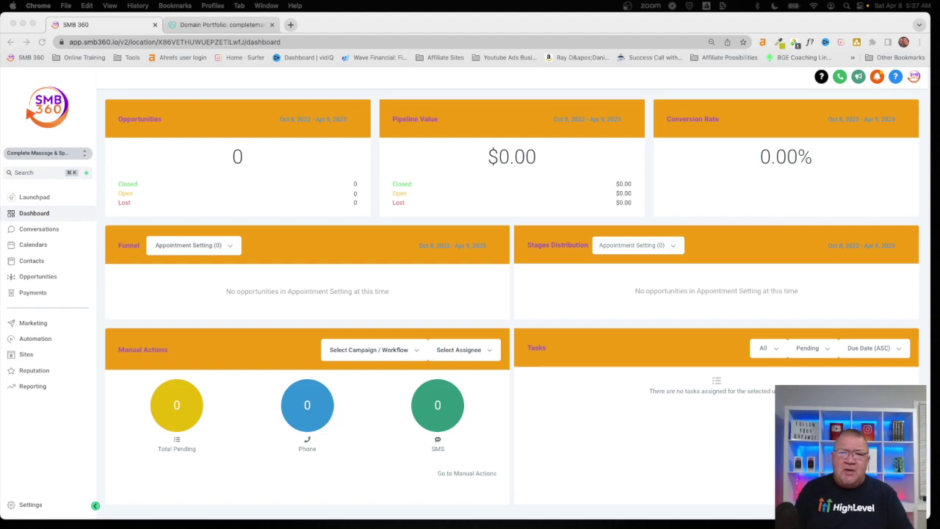
- Look at the settings of the Complete Massage and Spa website, including its domain option, and return to the website list
{"action": "left_click", "coordinate": [20, 358]}
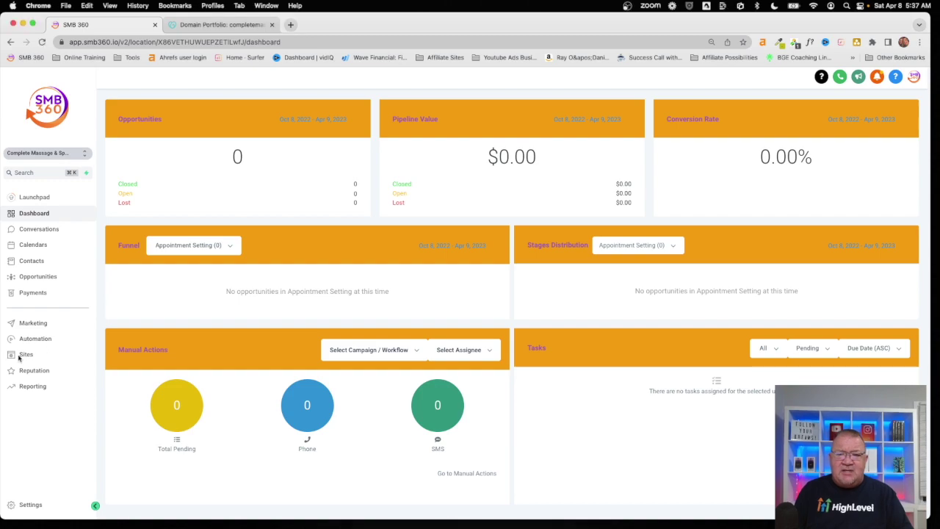
{"action": "left_click", "coordinate": [19, 356]}
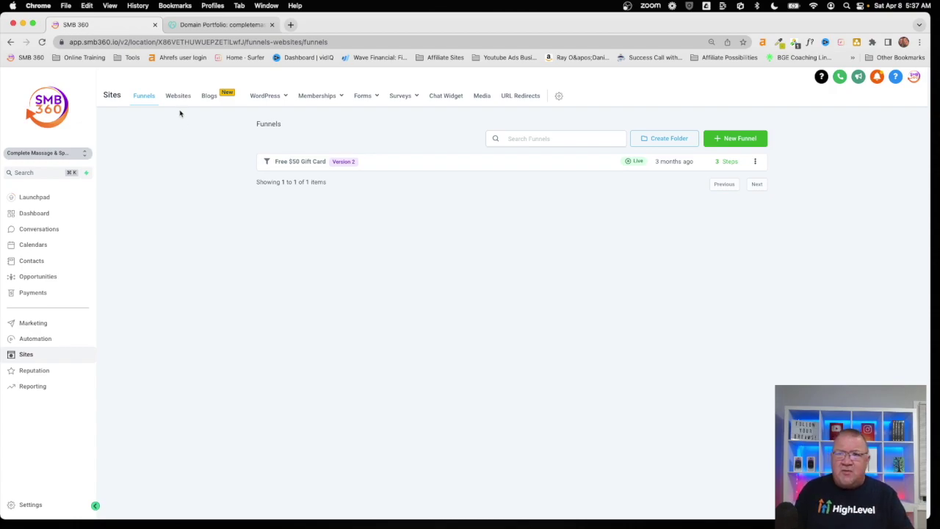
{"action": "left_click", "coordinate": [177, 97]}
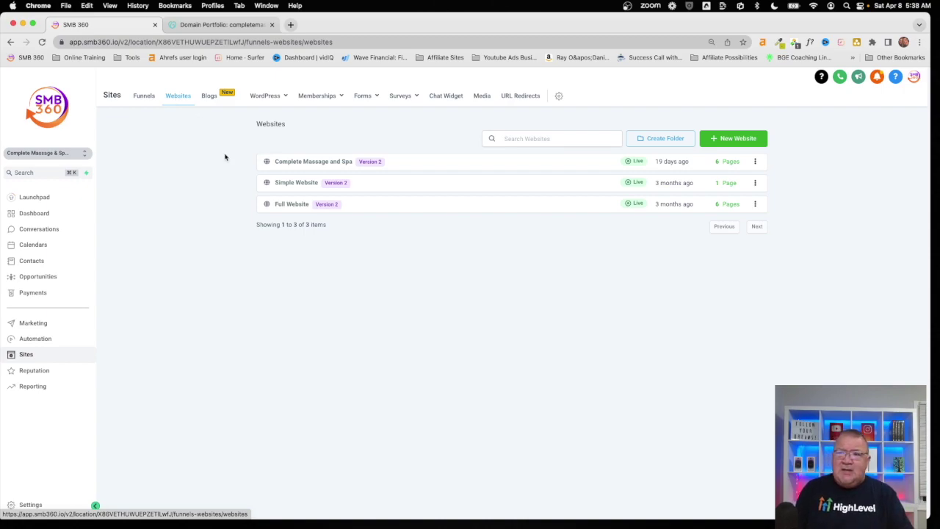
{"action": "left_click", "coordinate": [296, 165]}
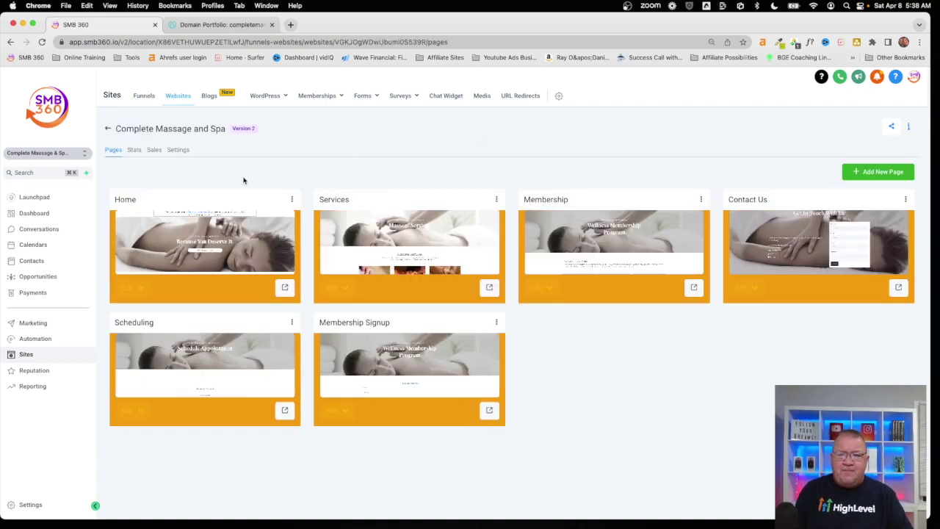
{"action": "left_click", "coordinate": [178, 151]}
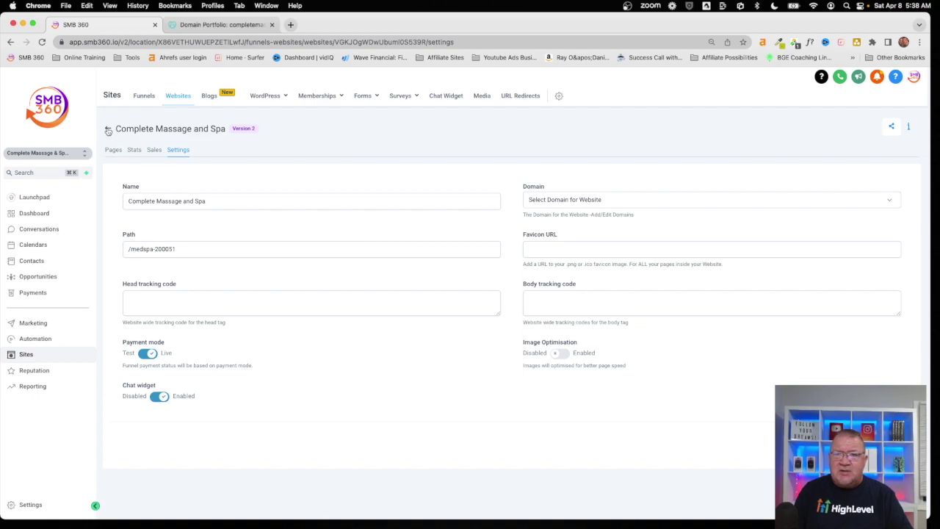
{"action": "left_click", "coordinate": [108, 129]}
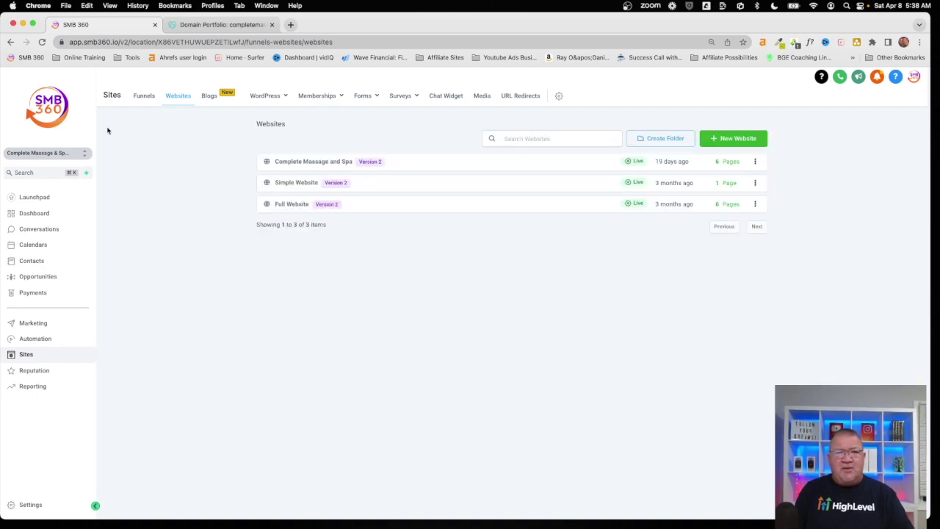
- Start adding a new domain in the account's domain settings and enter completemassageandspa.com as the domain
{"action": "left_click", "coordinate": [30, 505]}
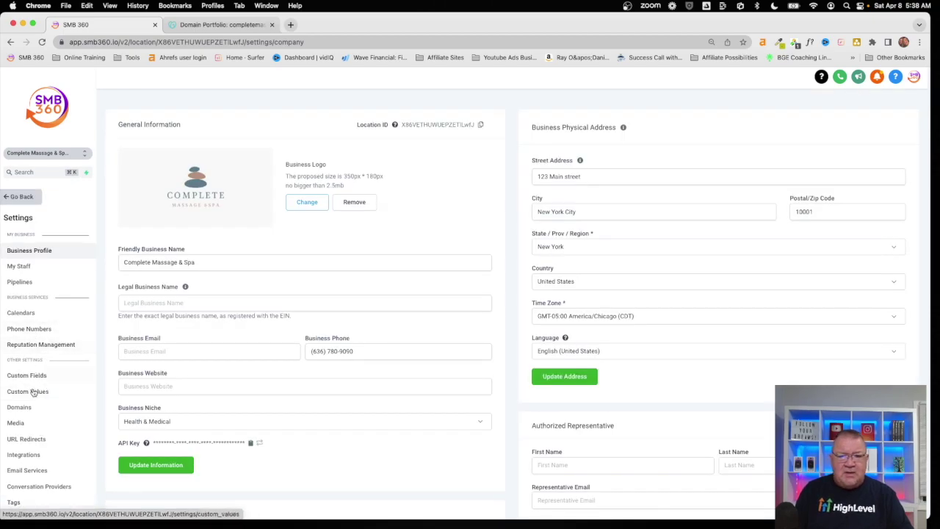
{"action": "left_click", "coordinate": [20, 407]}
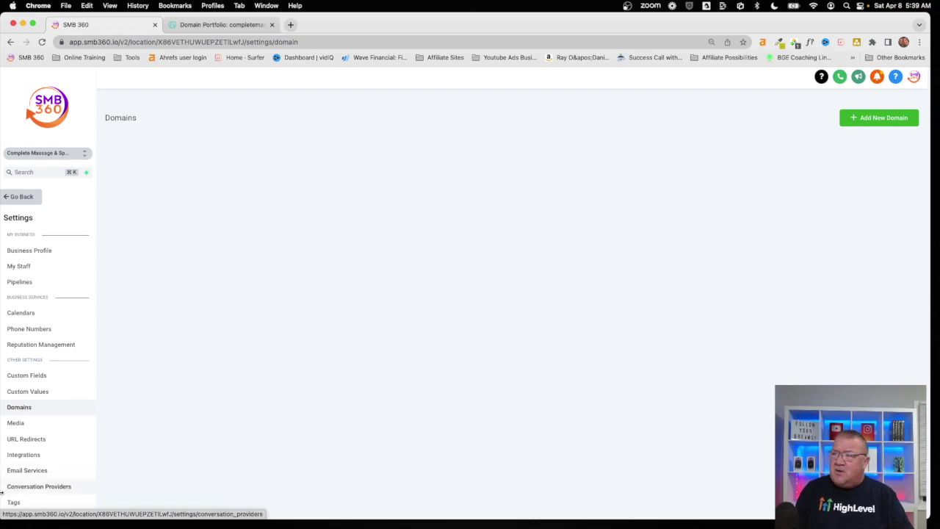
{"action": "left_click", "coordinate": [877, 120]}
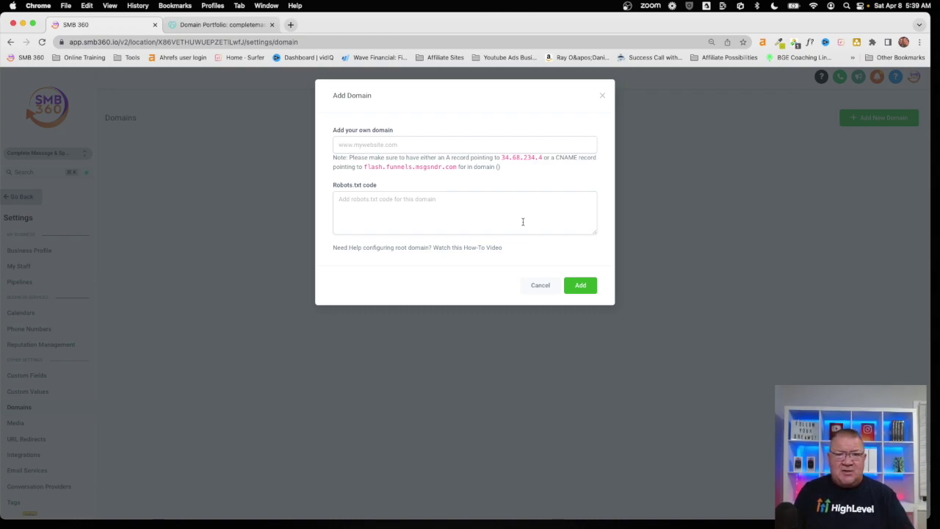
{"action": "left_click", "coordinate": [393, 145]}
{"action": "type", "text": "completemassageandspa.com"}
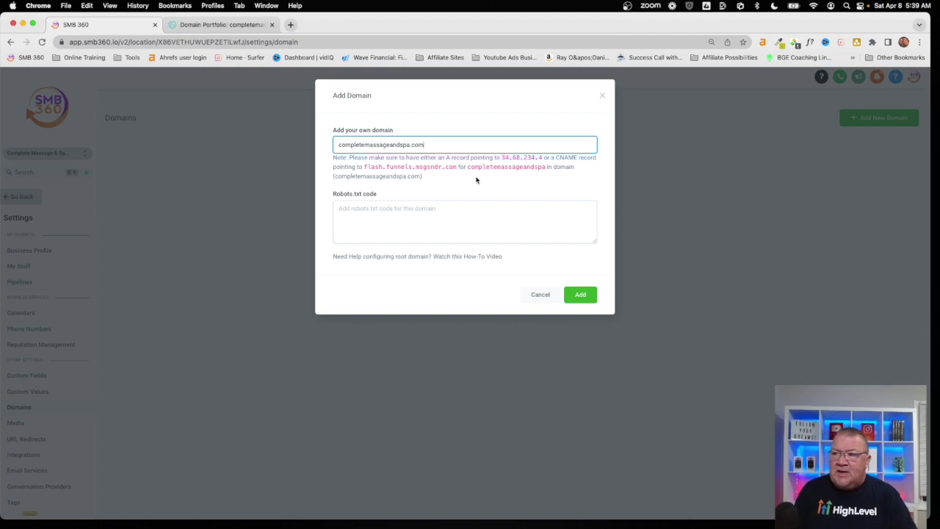
- Copy the A record IP address and fill in a new A record in GoDaddy's DNS records with name @ and value 34.68.234.4
{"action": "left_click_drag", "start_coordinate": [502, 157], "coordinate": [546, 166]}
{"action": "key", "text": "super+c"}
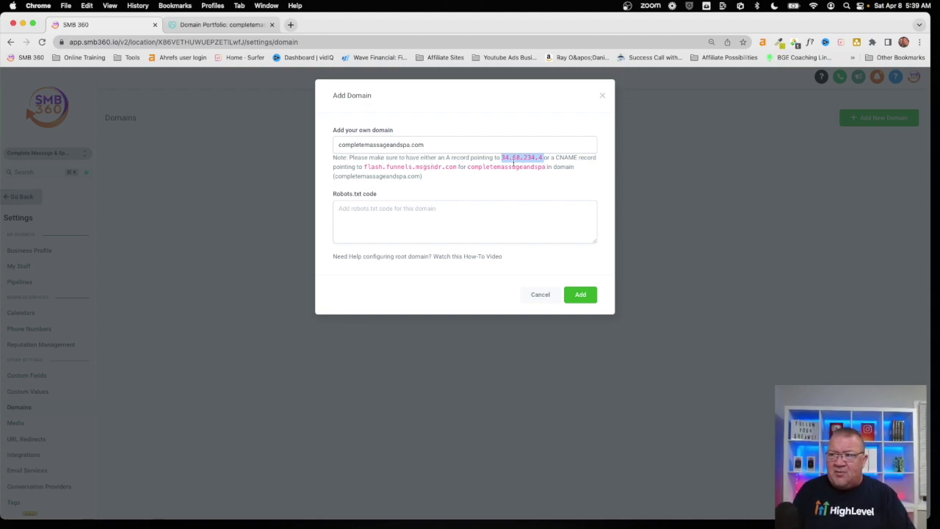
{"action": "left_click", "coordinate": [200, 25]}
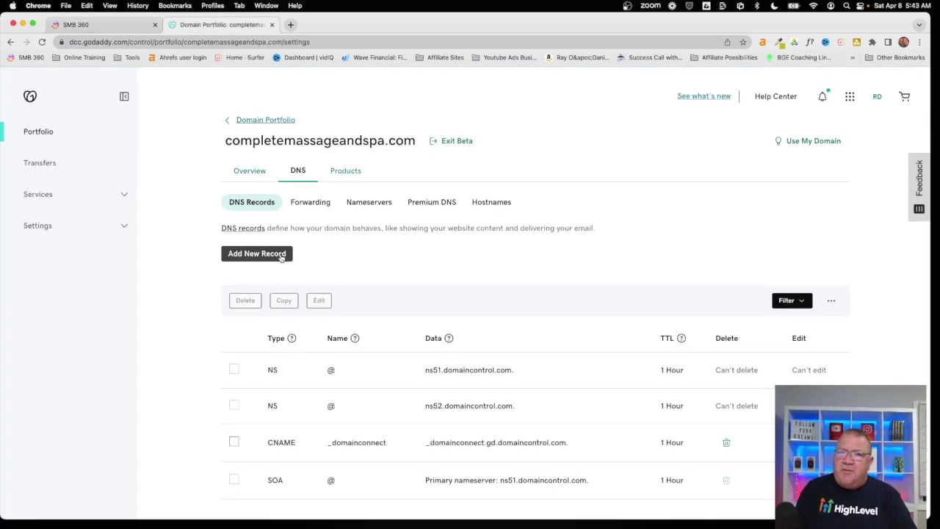
{"action": "left_click", "coordinate": [265, 257]}
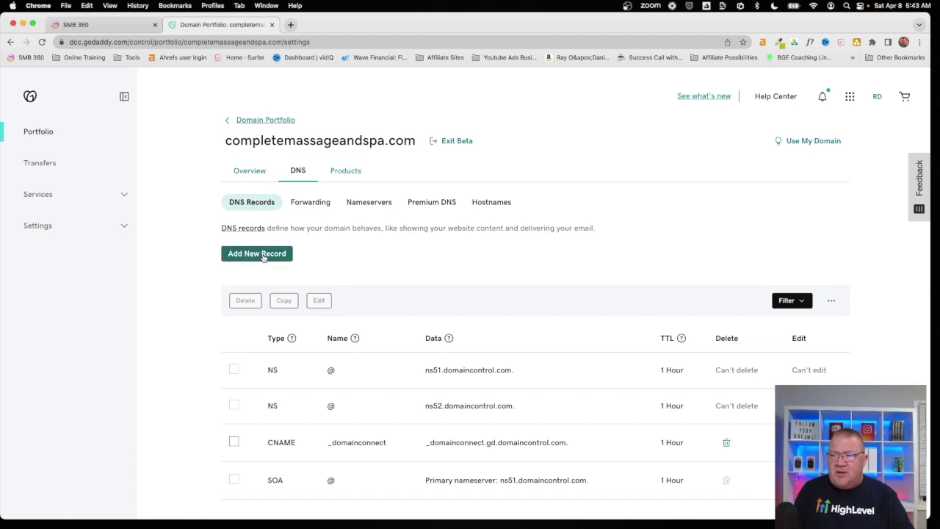
{"action": "left_click", "coordinate": [301, 316]}
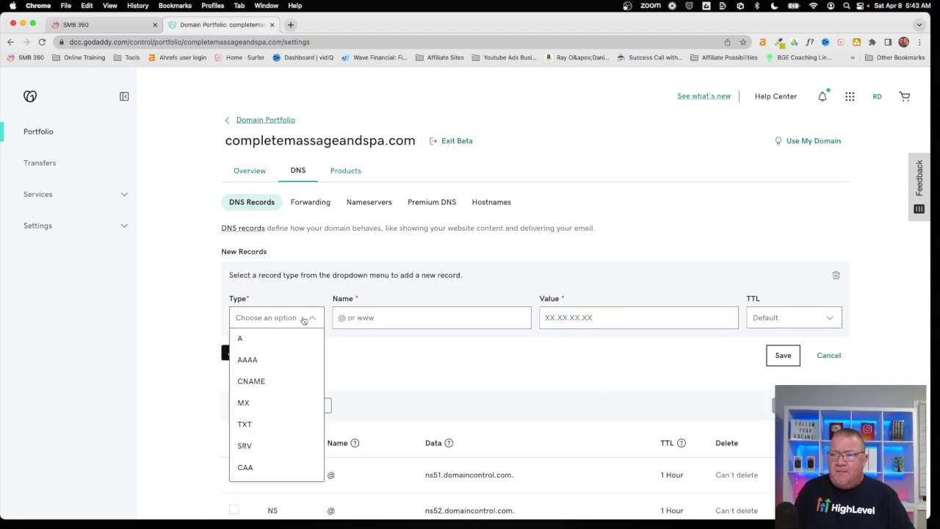
{"action": "left_click", "coordinate": [258, 337]}
{"action": "left_click", "coordinate": [350, 318]}
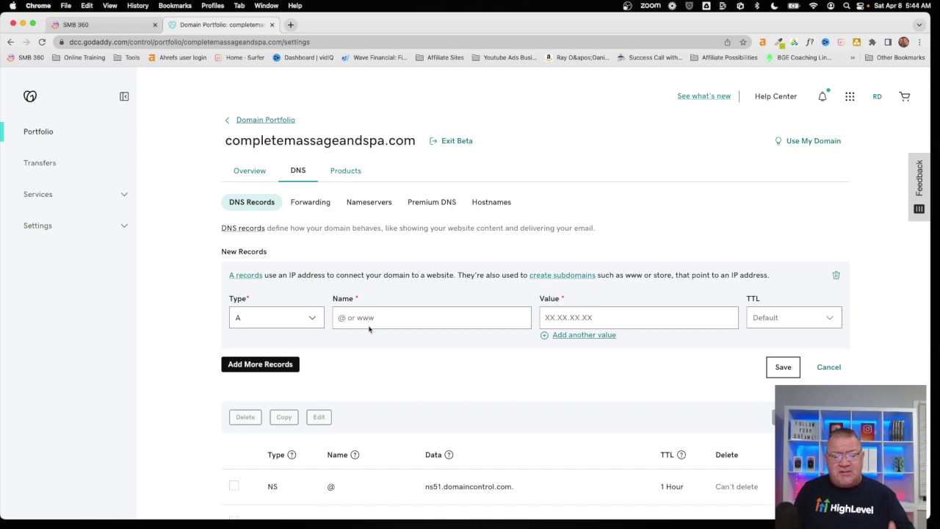
{"action": "type", "text": "@"}
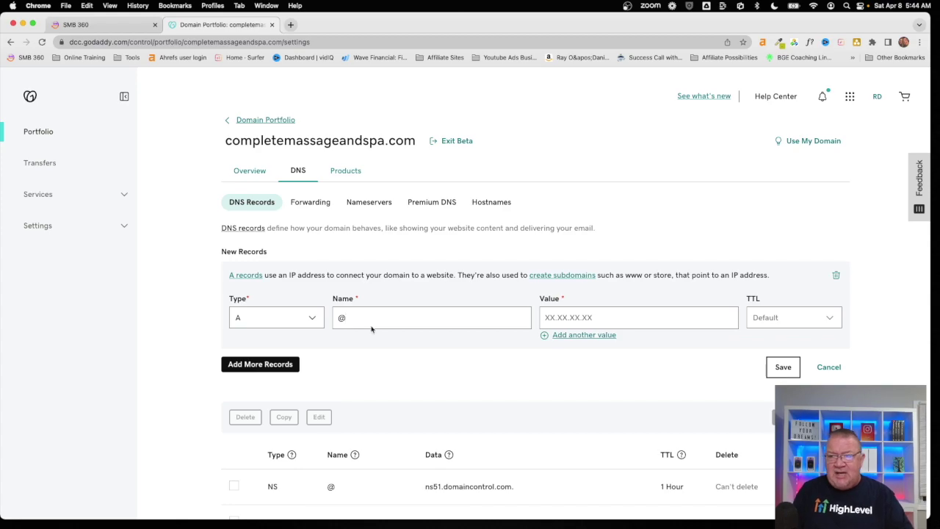
{"action": "left_click", "coordinate": [558, 321]}
{"action": "key", "text": "super+v"}
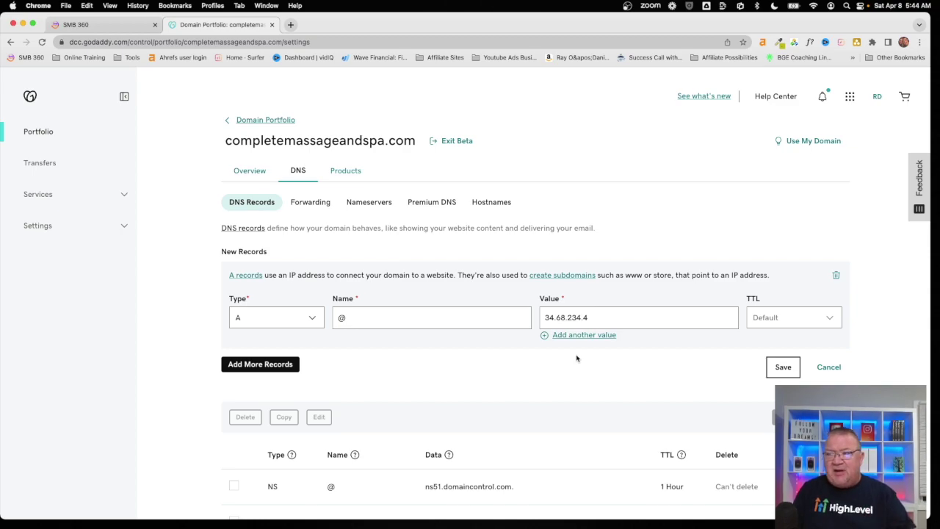
- Save the new A record, removing the stray trailing character after the pasted IP address, and dismiss the notification
{"action": "left_click", "coordinate": [785, 368]}
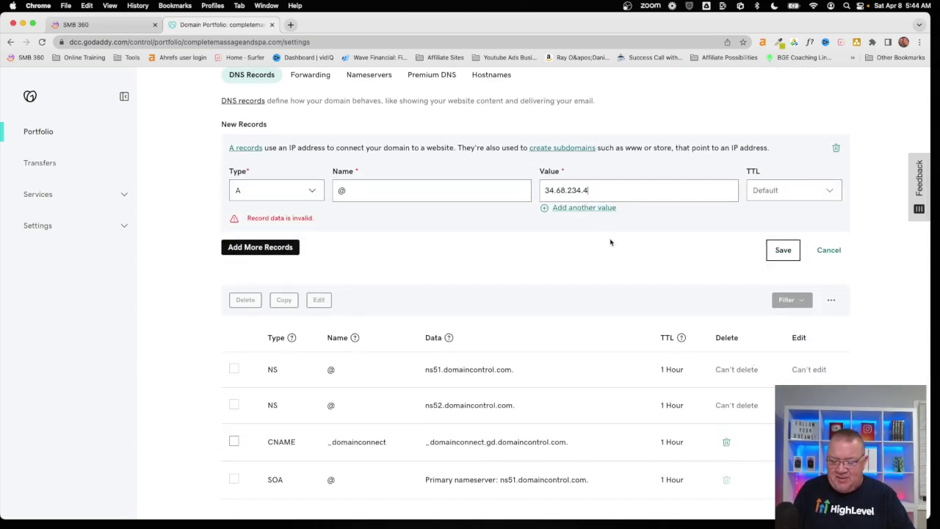
{"action": "key", "text": "BackSpace"}
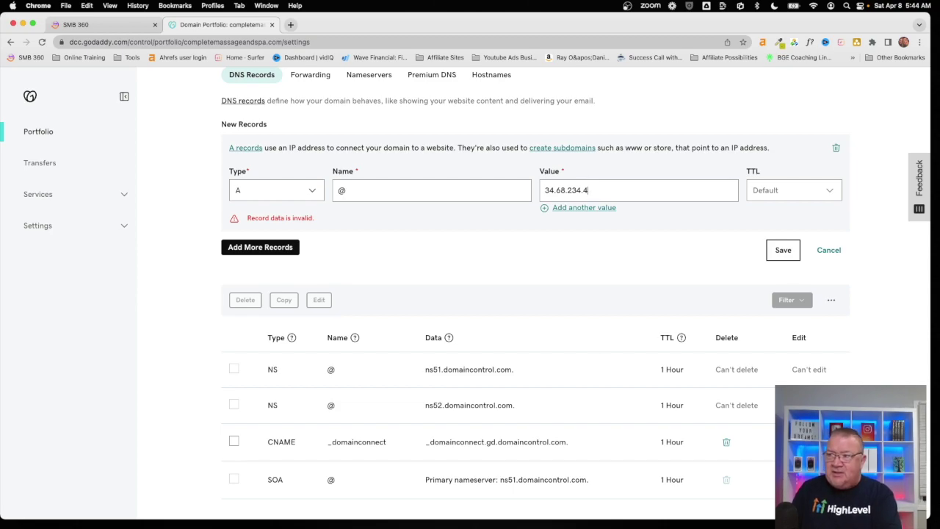
{"action": "left_click", "coordinate": [784, 251]}
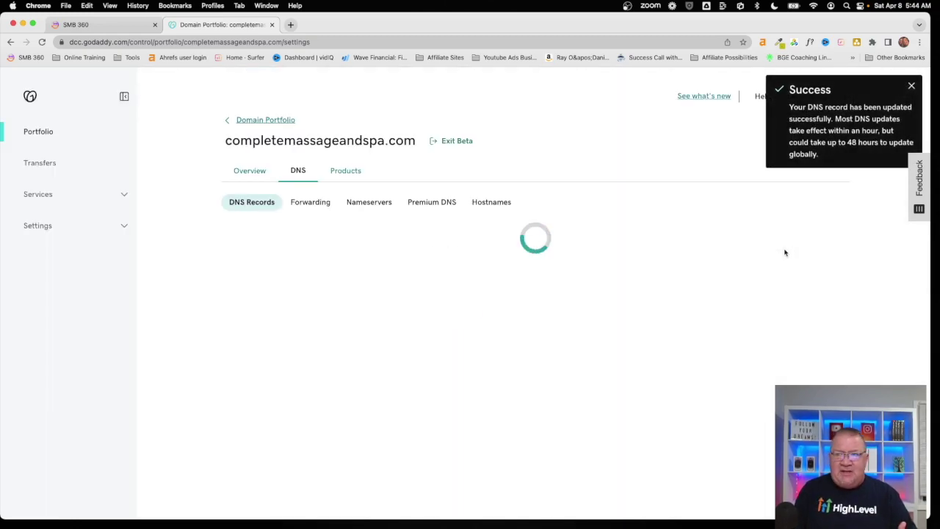
{"action": "left_click", "coordinate": [911, 86]}
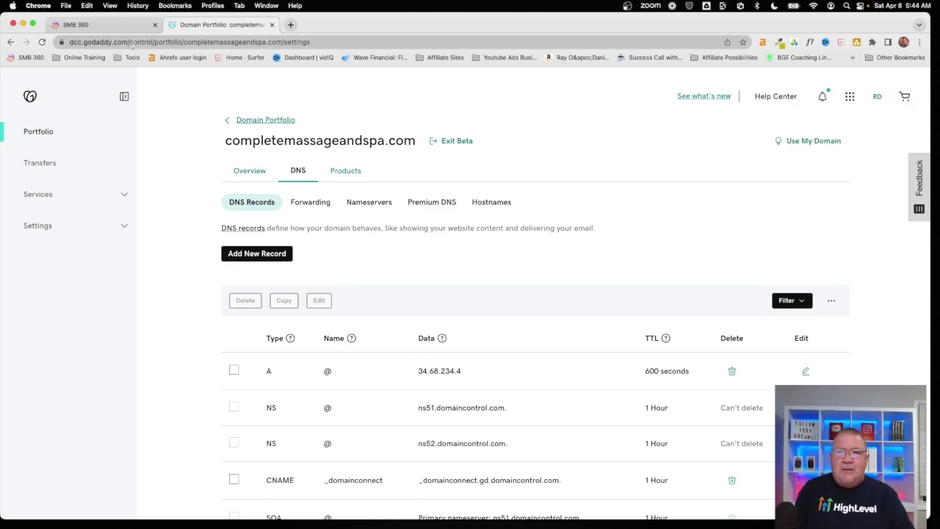
- Copy the CNAME target flash.funnels.msgsndr.com from SMB 360 and start a new CNAME record in GoDaddy's DNS records
{"action": "left_click", "coordinate": [105, 29]}
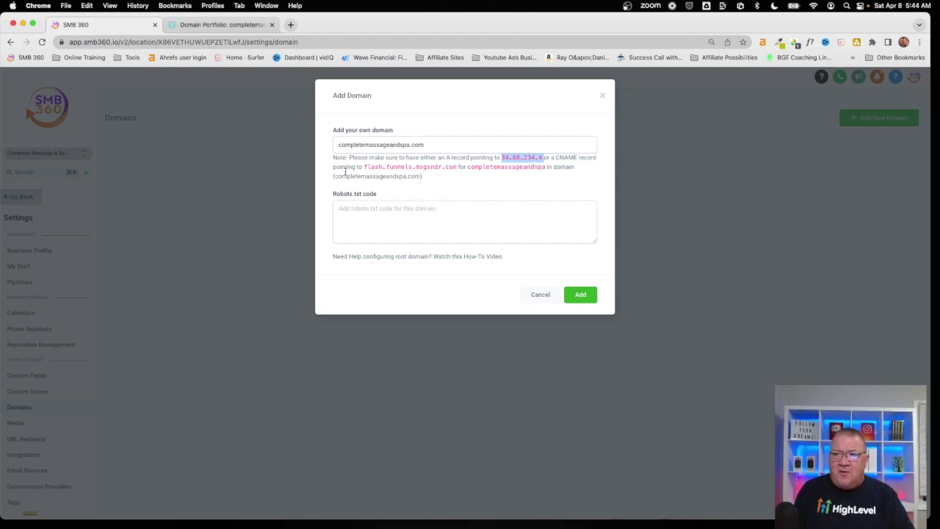
{"action": "left_click_drag", "start_coordinate": [365, 167], "coordinate": [456, 174]}
{"action": "key", "text": "super+c"}
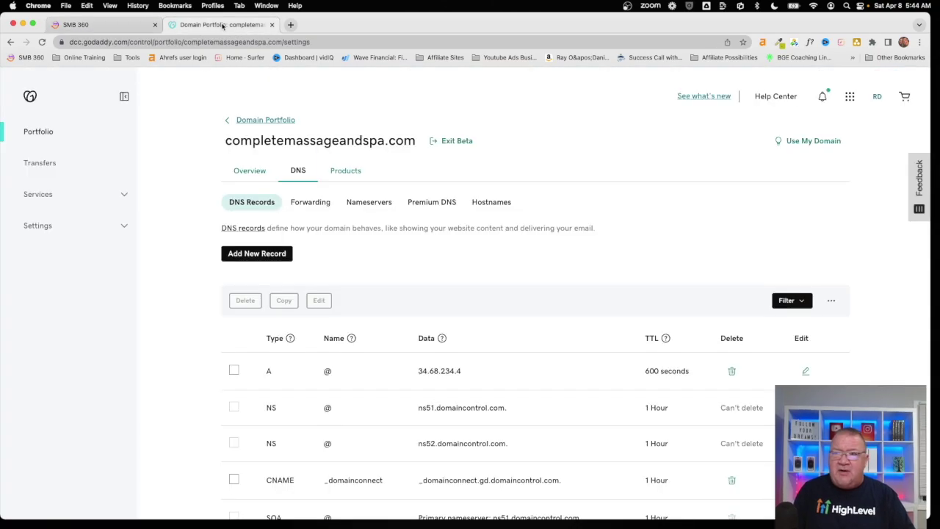
{"action": "left_click", "coordinate": [222, 24]}
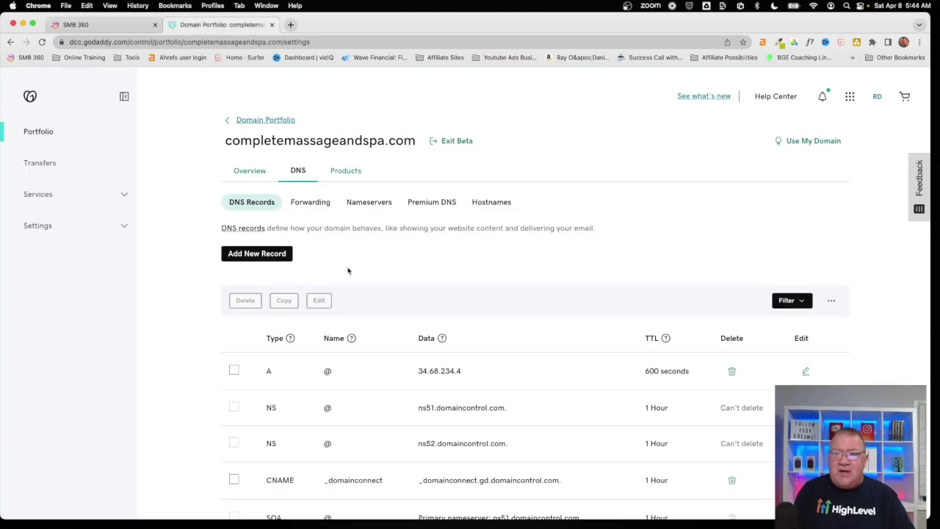
{"action": "left_click", "coordinate": [268, 254]}
{"action": "left_click", "coordinate": [305, 318]}
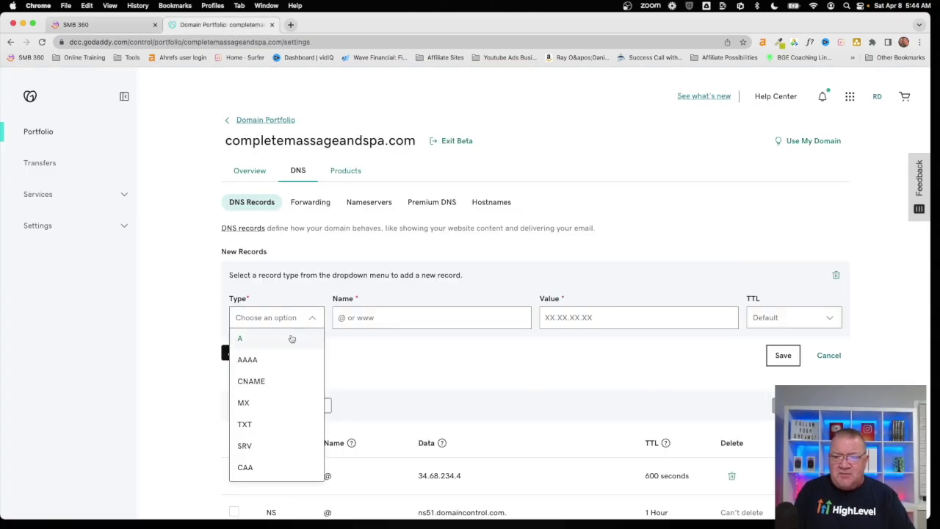
{"action": "left_click", "coordinate": [253, 382]}
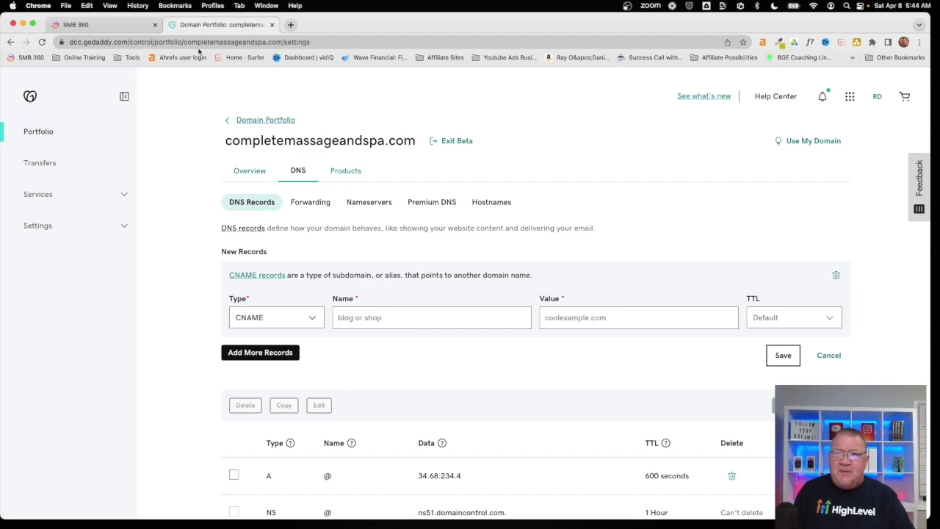
- Name the CNAME record completemassageandspa.com after rechecking SMB 360's instructions, set its value to flash.funnels.msgsndr.com, and save it
{"action": "left_click", "coordinate": [105, 28]}
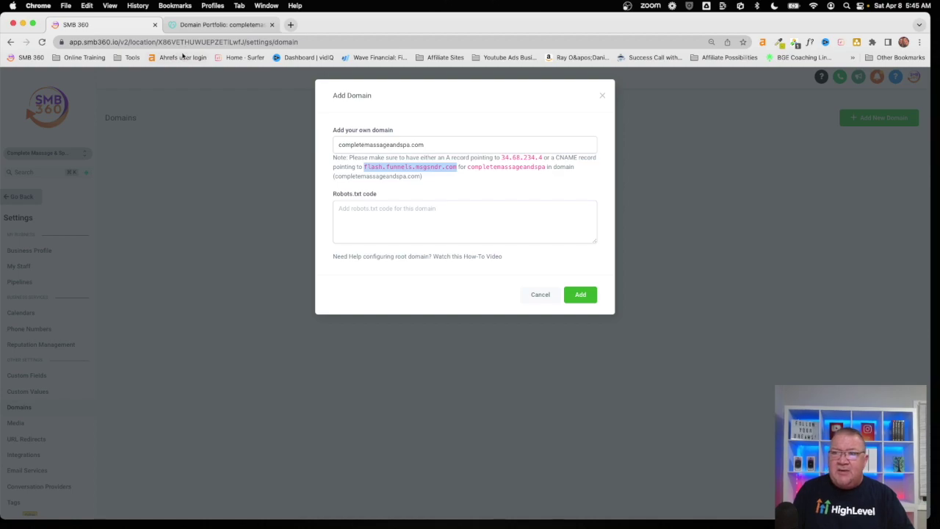
{"action": "left_click", "coordinate": [208, 26]}
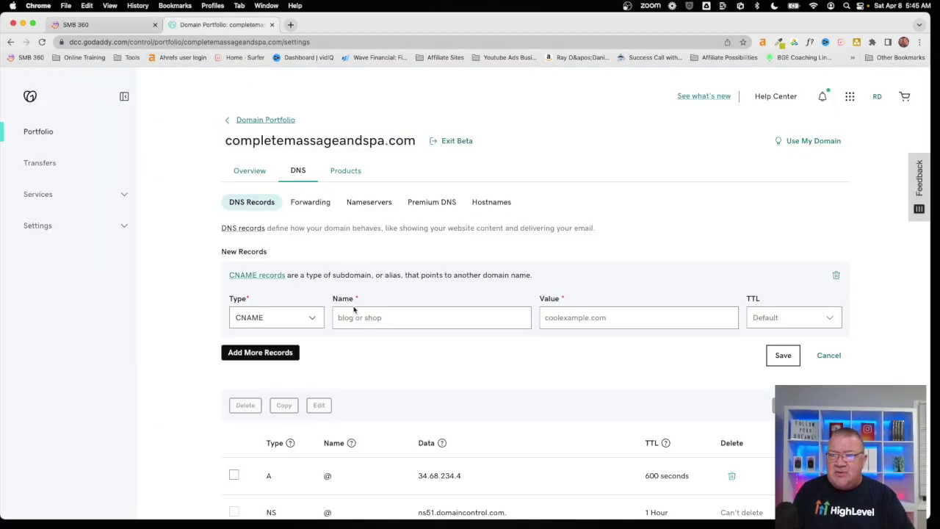
{"action": "type", "text": "com"}
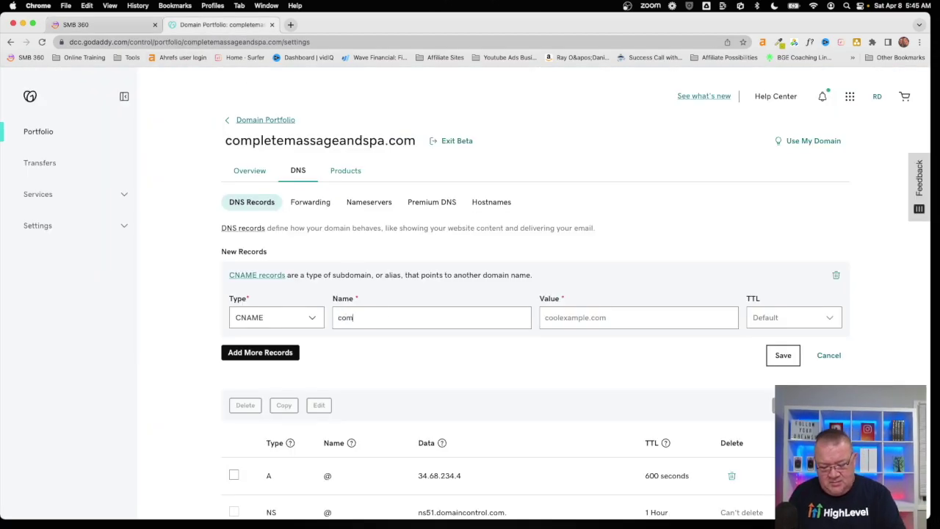
{"action": "type", "text": "pletemass"}
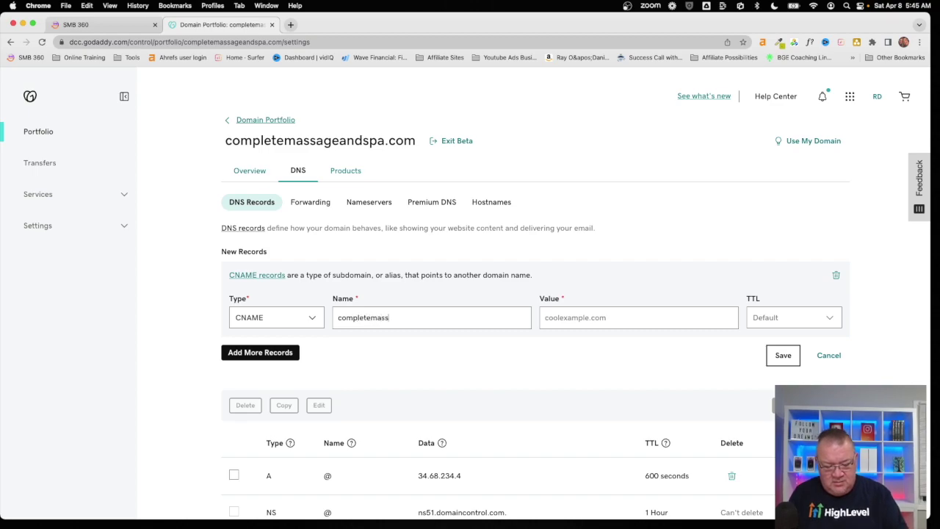
{"action": "type", "text": "ageandspa.com"}
{"action": "key", "text": "Tab"}
{"action": "key", "text": "Tab"}
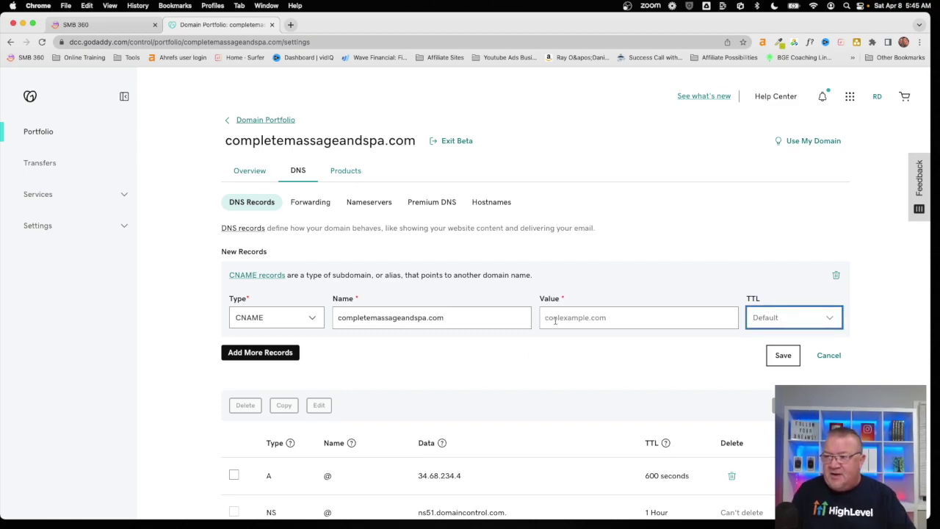
{"action": "left_click", "coordinate": [556, 319]}
{"action": "key", "text": "super+v"}
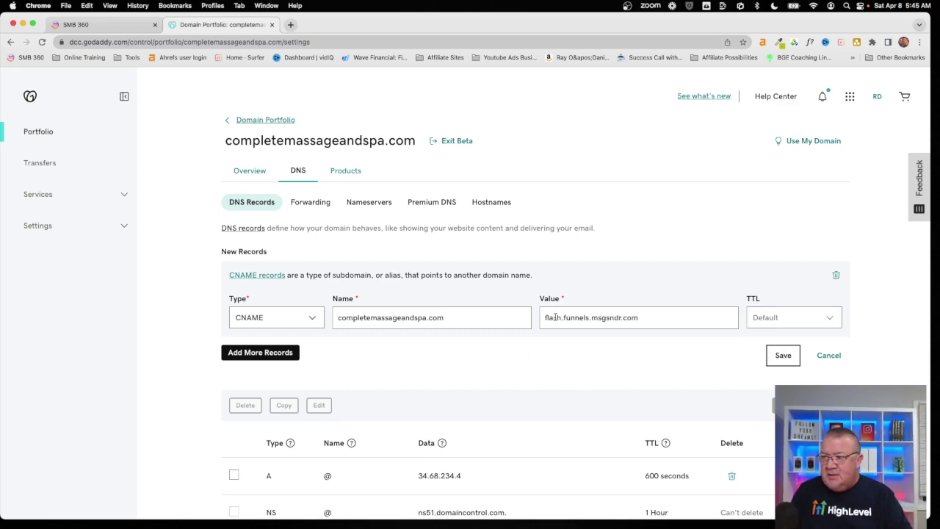
{"action": "left_click", "coordinate": [783, 356]}
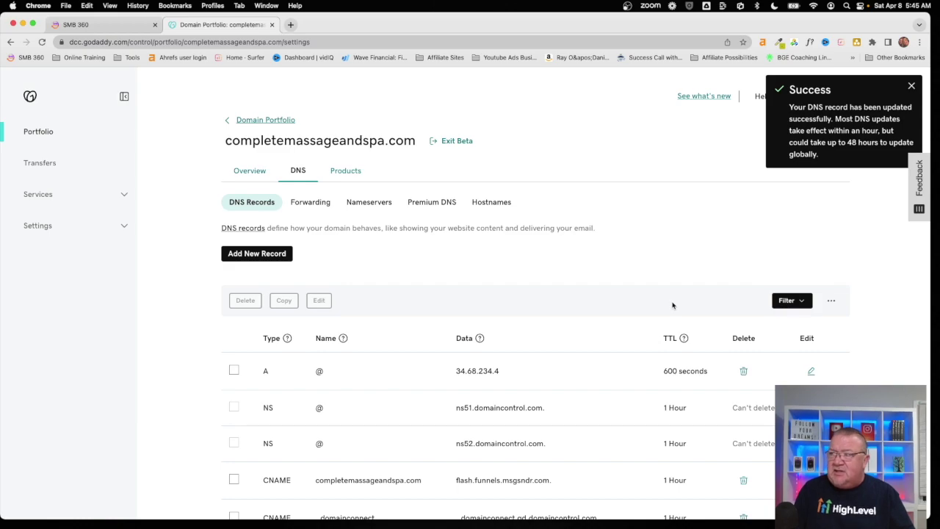
{"action": "left_click", "coordinate": [912, 87]}
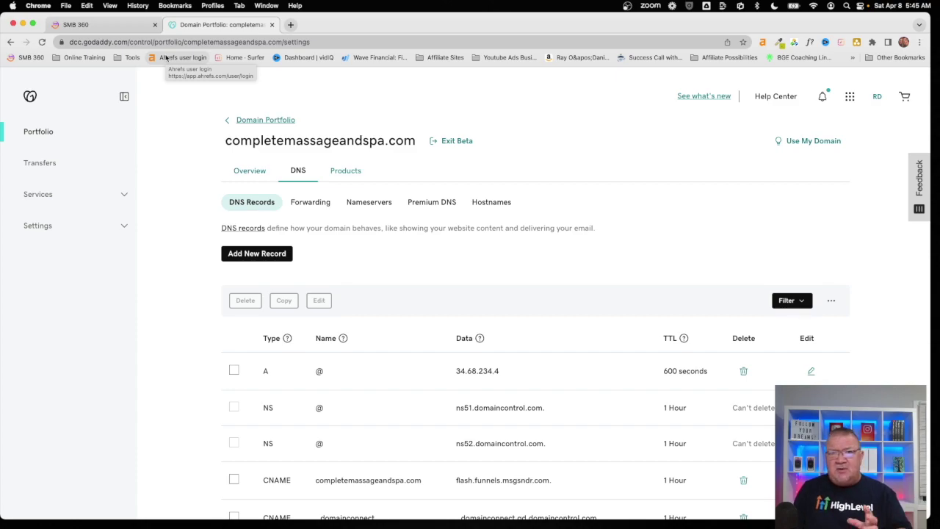
- Switch to SMB 360 and add completemassageandspa.com as the account's domain
{"action": "left_click", "coordinate": [97, 26]}
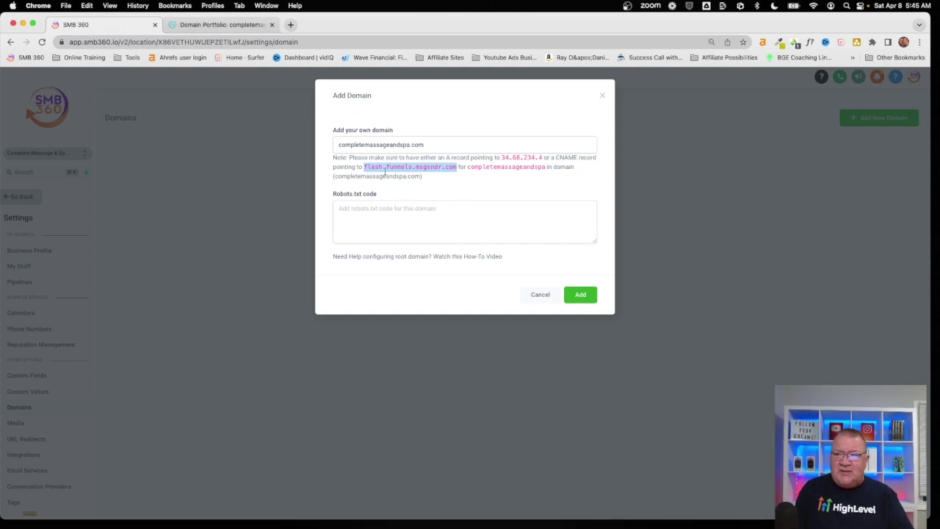
{"action": "left_click", "coordinate": [579, 296]}
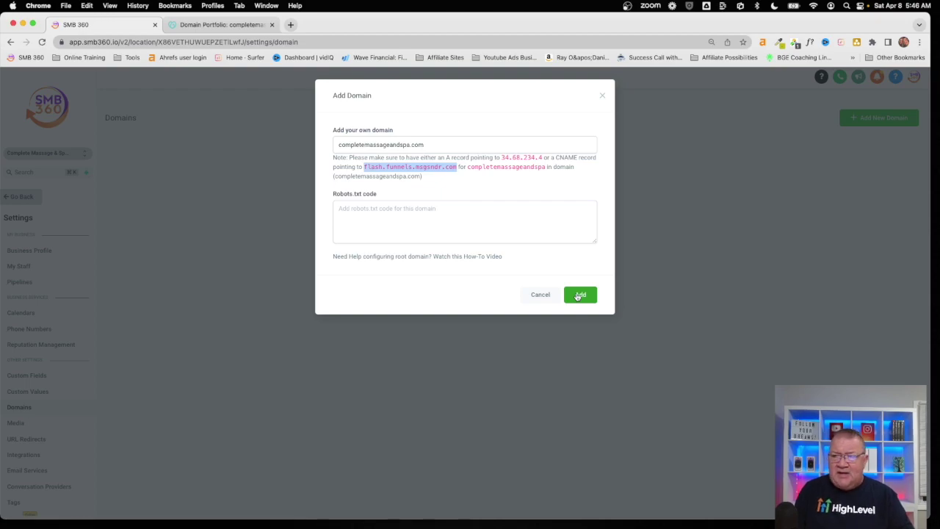
{"action": "left_click", "coordinate": [577, 296]}
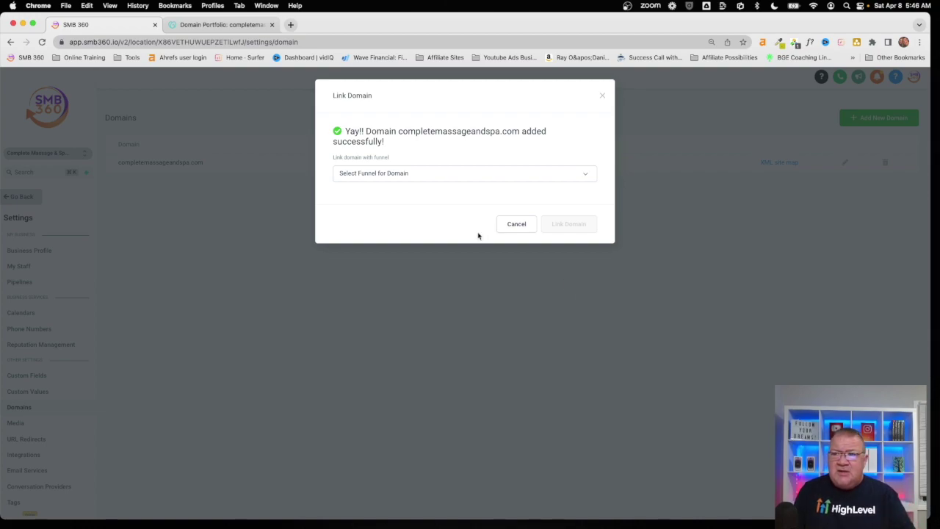
- Link the domain to the Complete Massage and Spa website with Home as the default funnel step
{"action": "left_click", "coordinate": [403, 179]}
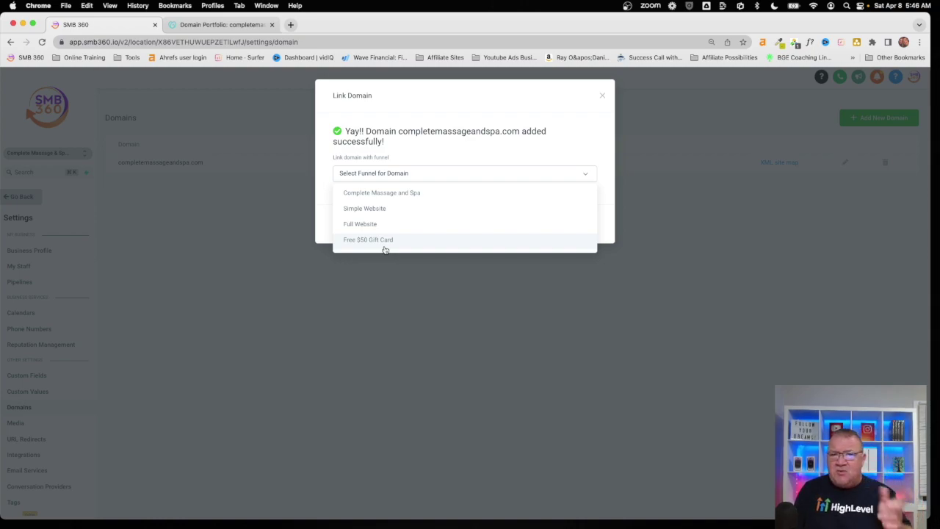
{"action": "left_click", "coordinate": [361, 193]}
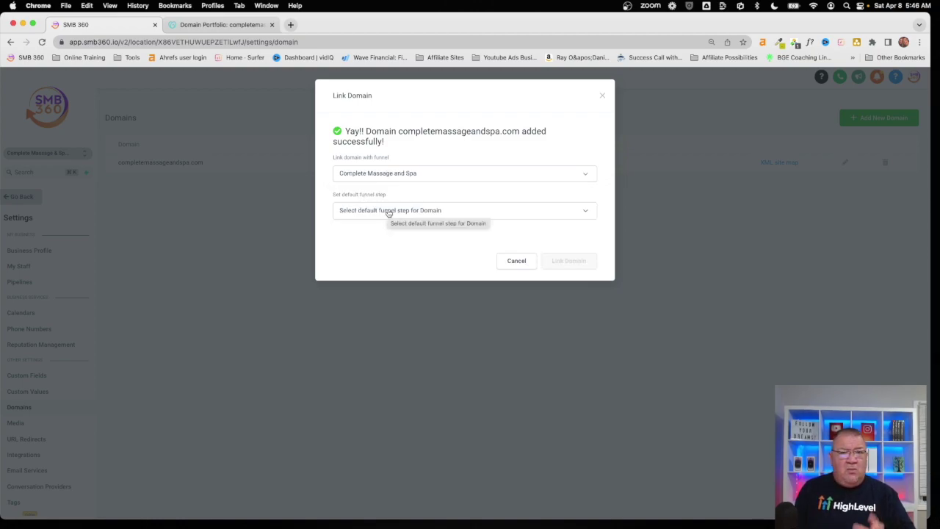
{"action": "left_click", "coordinate": [389, 211]}
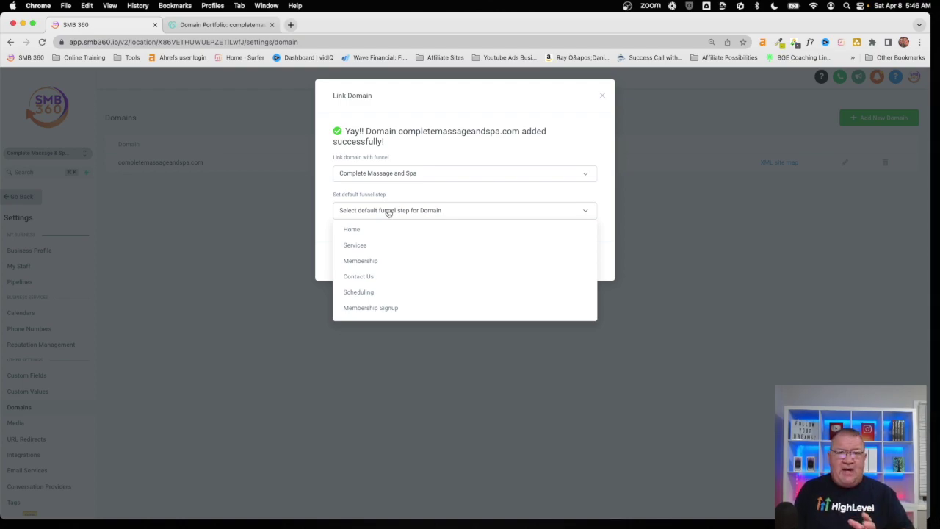
{"action": "left_click", "coordinate": [368, 229]}
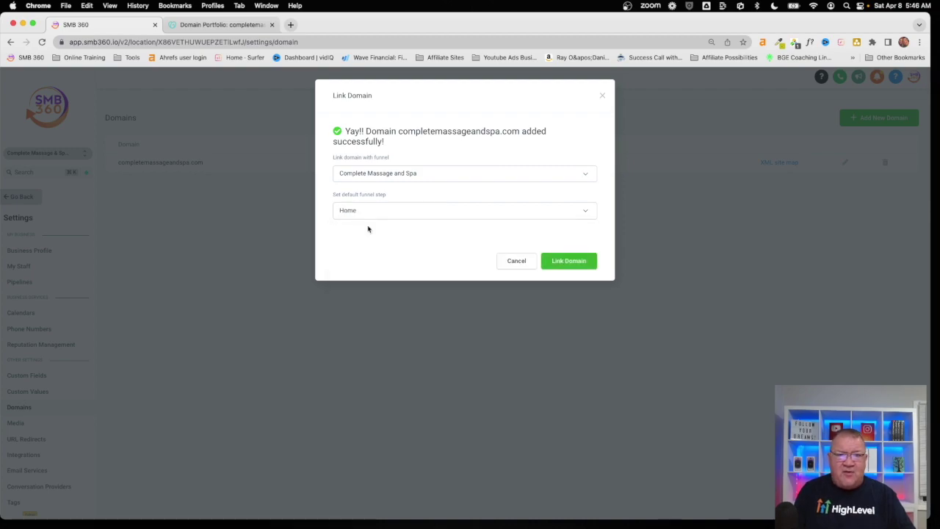
{"action": "left_click", "coordinate": [568, 261]}
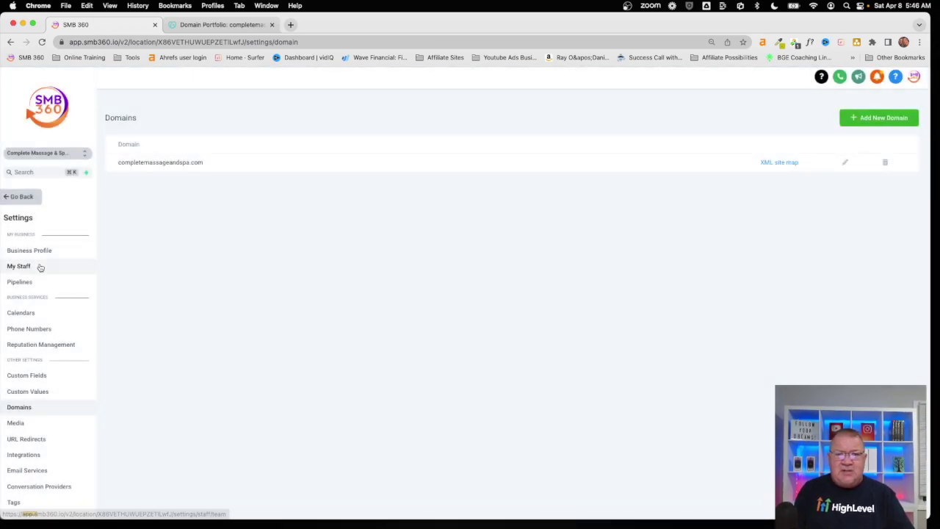
- Open the settings of the Complete Massage and Spa website to check its assigned domain
{"action": "left_click", "coordinate": [21, 197]}
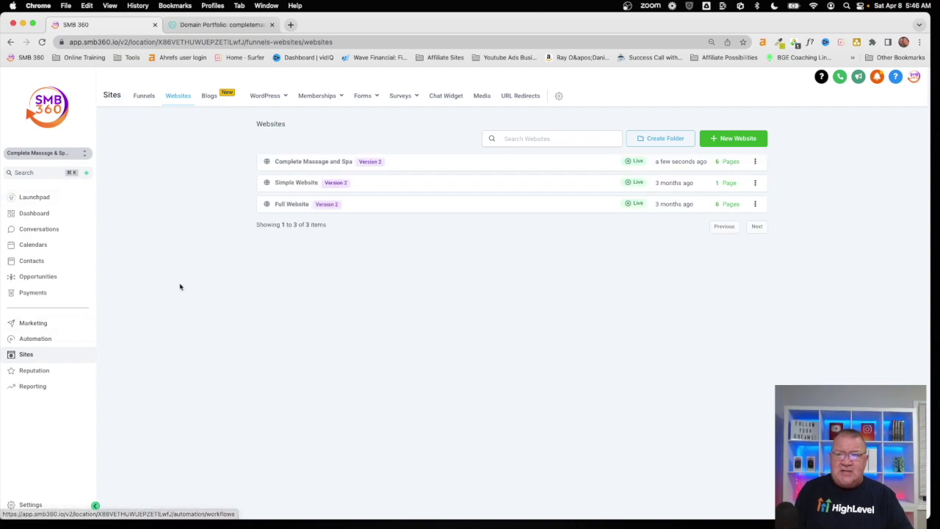
{"action": "left_click", "coordinate": [293, 160]}
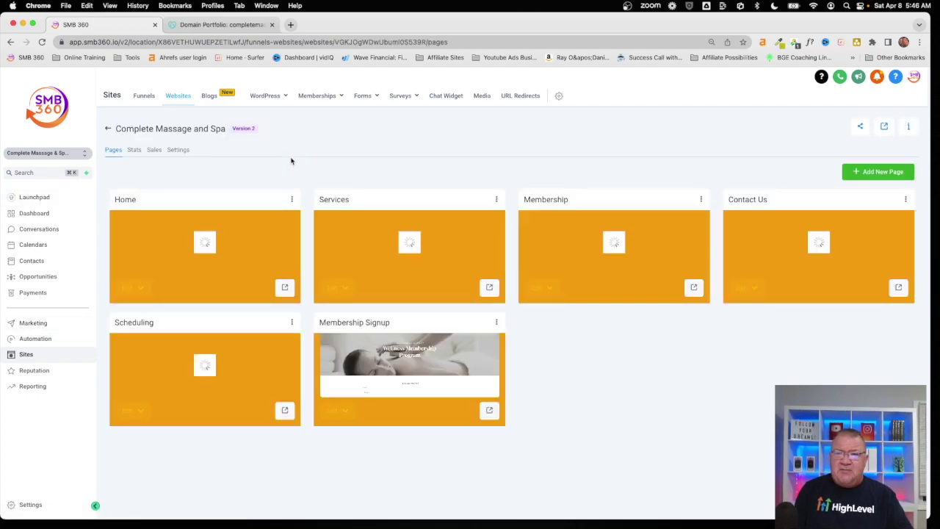
{"action": "left_click", "coordinate": [179, 150]}
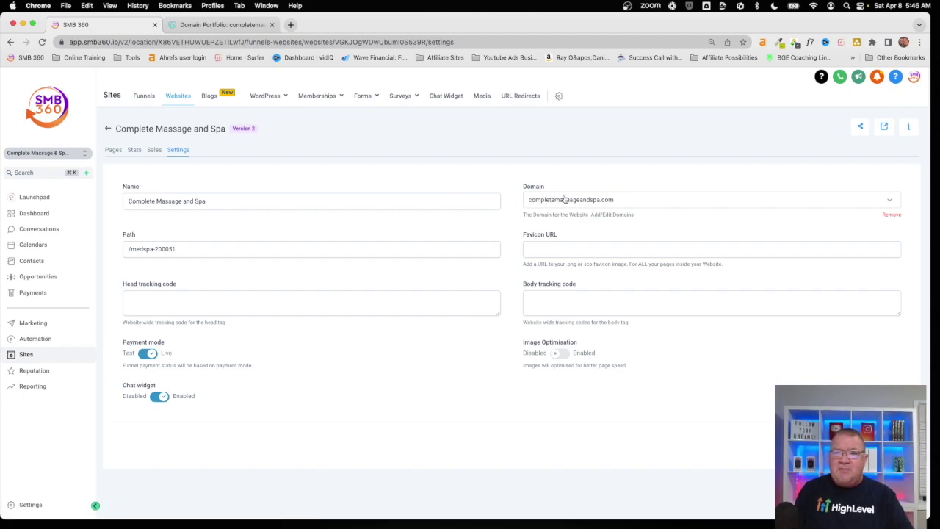
- Load completemassageandspa.com in a new browser tab to check the live website
{"action": "left_click", "coordinate": [291, 24]}
{"action": "type", "text": "c"}
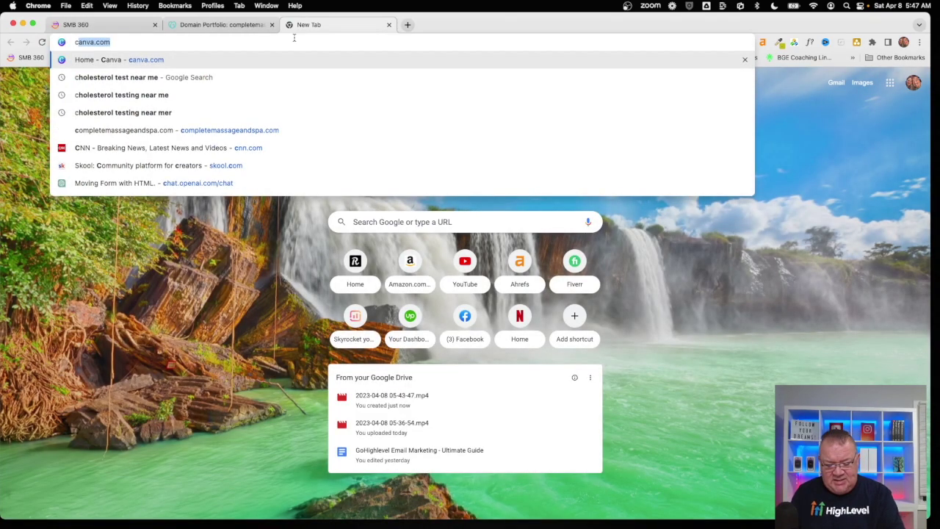
{"action": "type", "text": "omplete"}
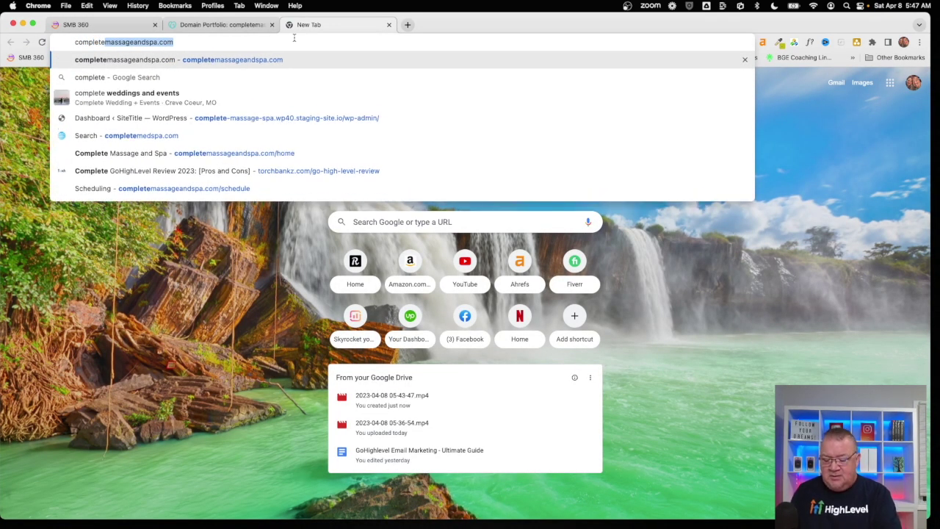
{"action": "key", "text": "Return"}
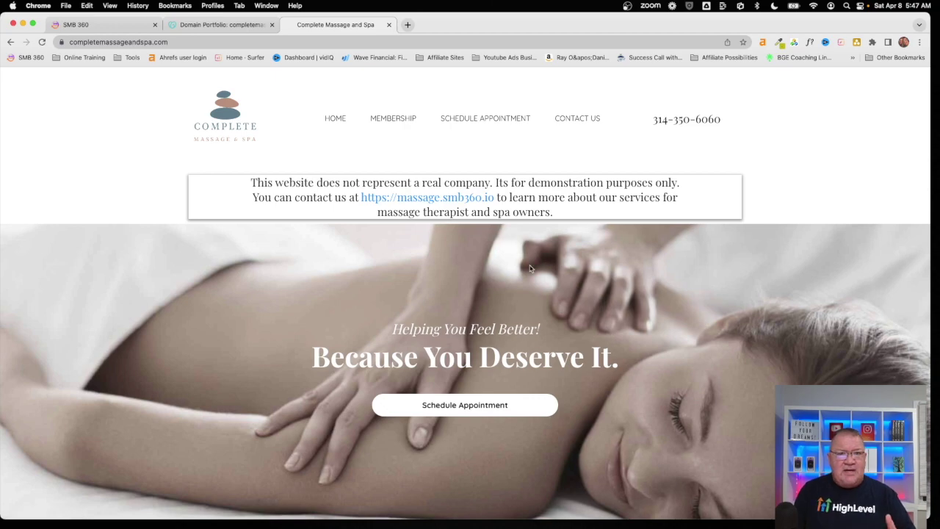
- Return to SMB 360, leave the website's settings and open the account's domain settings
{"action": "left_click", "coordinate": [195, 22]}
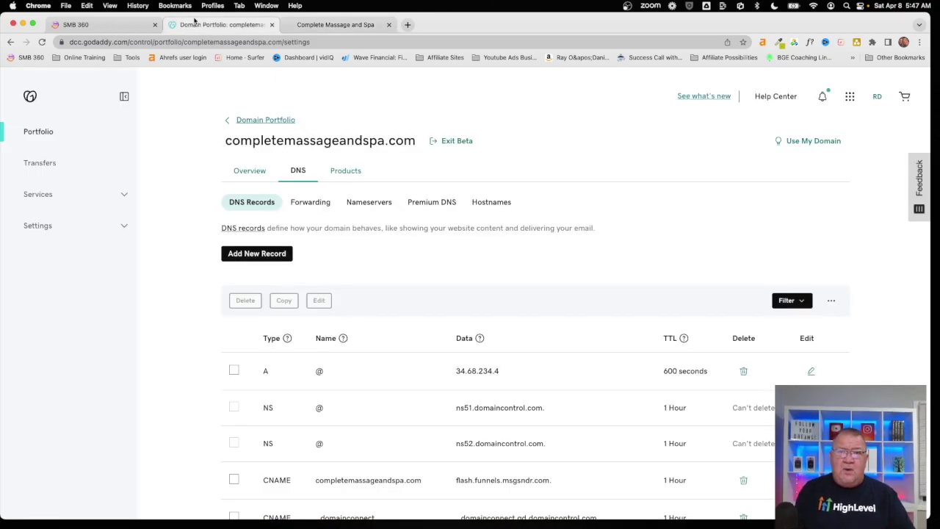
{"action": "left_click", "coordinate": [114, 28]}
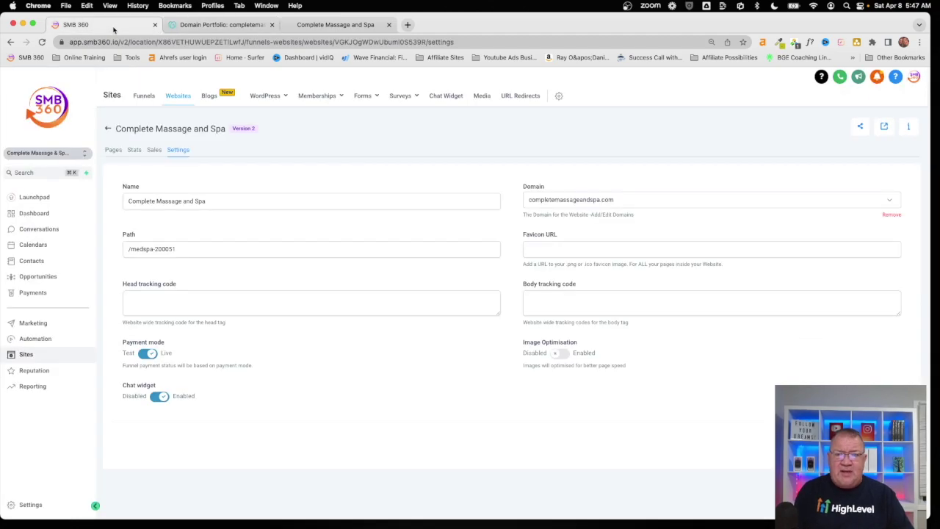
{"action": "left_click", "coordinate": [107, 129]}
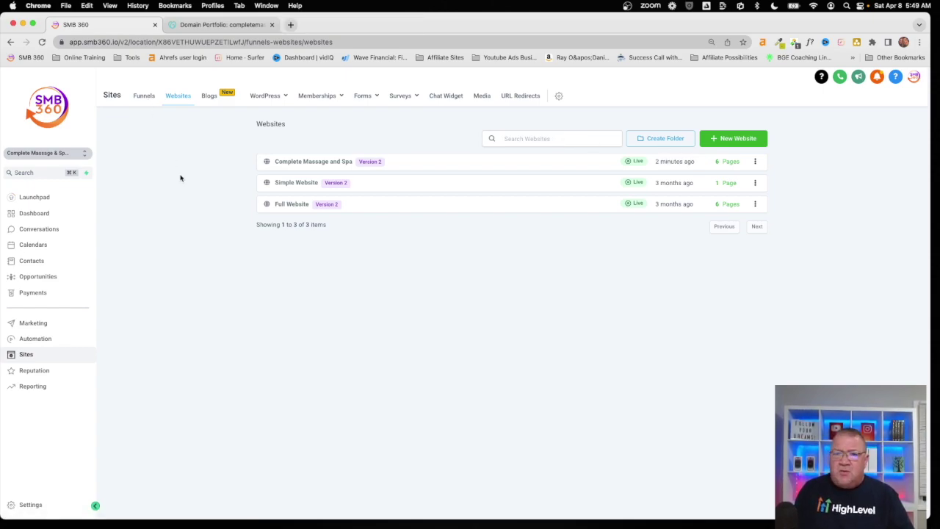
{"action": "left_click", "coordinate": [30, 505]}
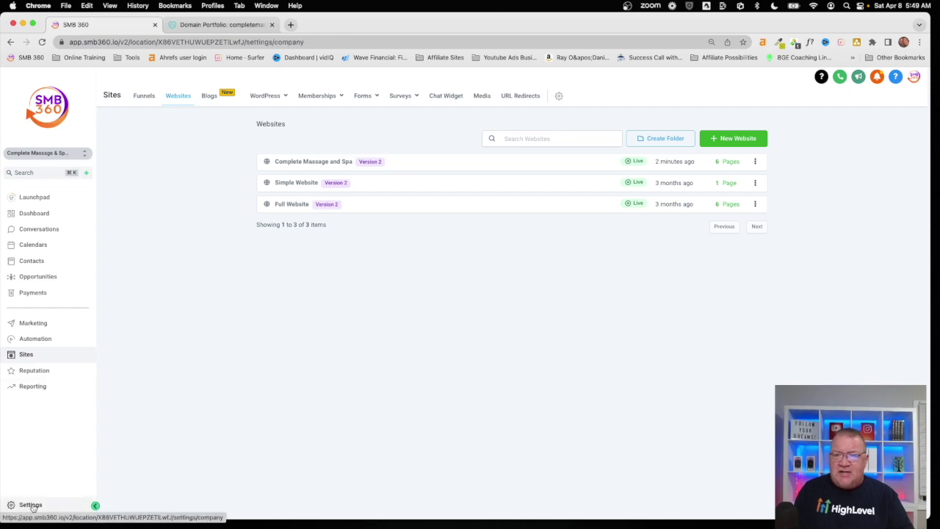
{"action": "left_click", "coordinate": [25, 407]}
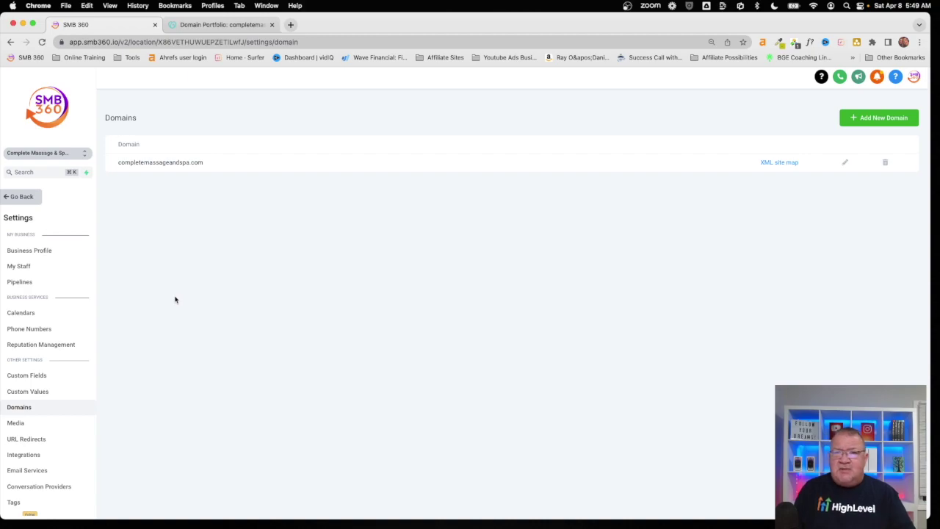
- Start adding another domain and enter app.completemassageandspa.com as its address
{"action": "left_click", "coordinate": [866, 119]}
{"action": "left_click", "coordinate": [451, 147]}
{"action": "type", "text": "app.completemassageandspa.co"}
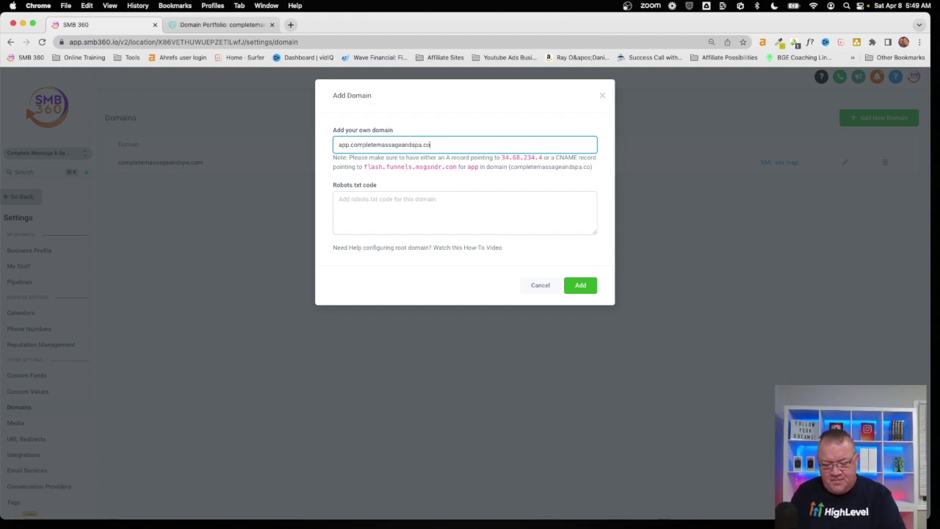
{"action": "type", "text": "m"}
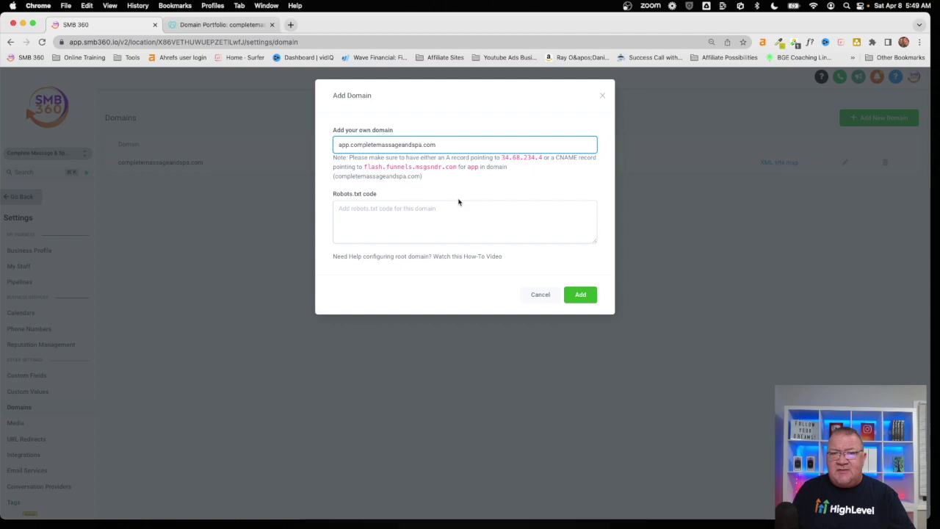
- Copy the A record IP address from the Add Domain note and start a new A record in GoDaddy's DNS records
{"action": "left_click_drag", "start_coordinate": [501, 157], "coordinate": [540, 168]}
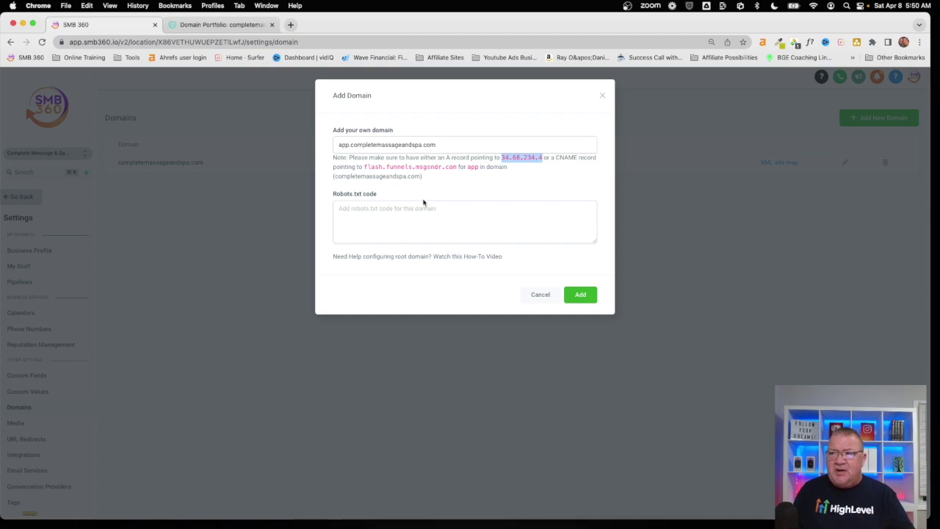
{"action": "left_click", "coordinate": [213, 25]}
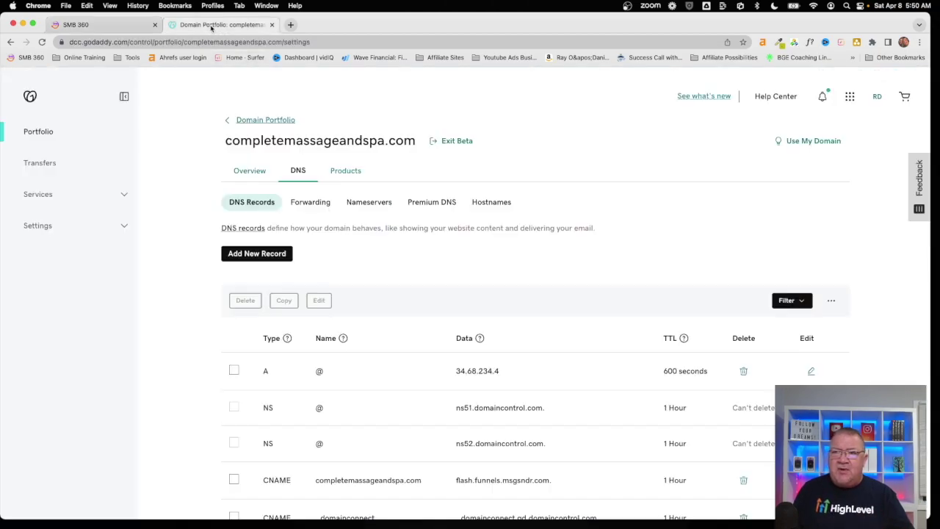
{"action": "left_click", "coordinate": [250, 254]}
{"action": "left_click", "coordinate": [261, 323]}
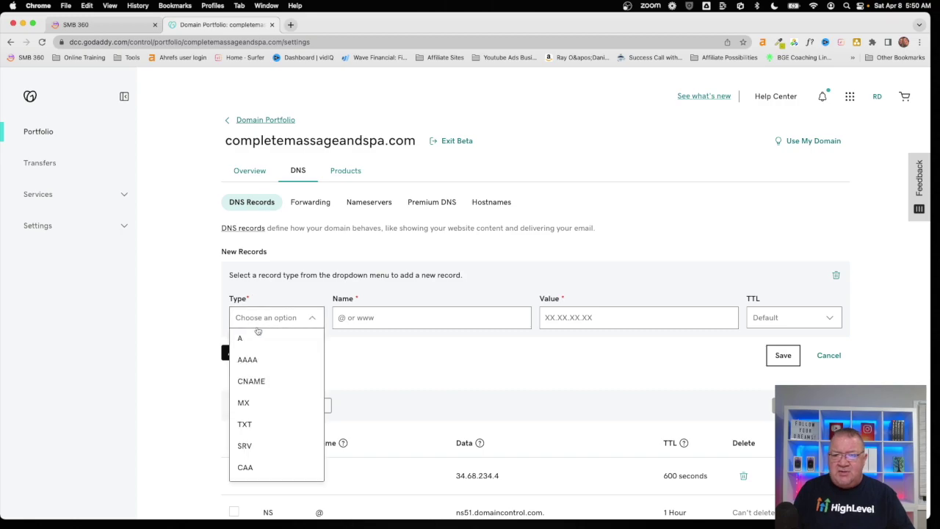
{"action": "left_click", "coordinate": [255, 336]}
- Name the A record app, set its value to 34.68.234.4, save it and dismiss the notification
{"action": "left_click", "coordinate": [353, 318]}
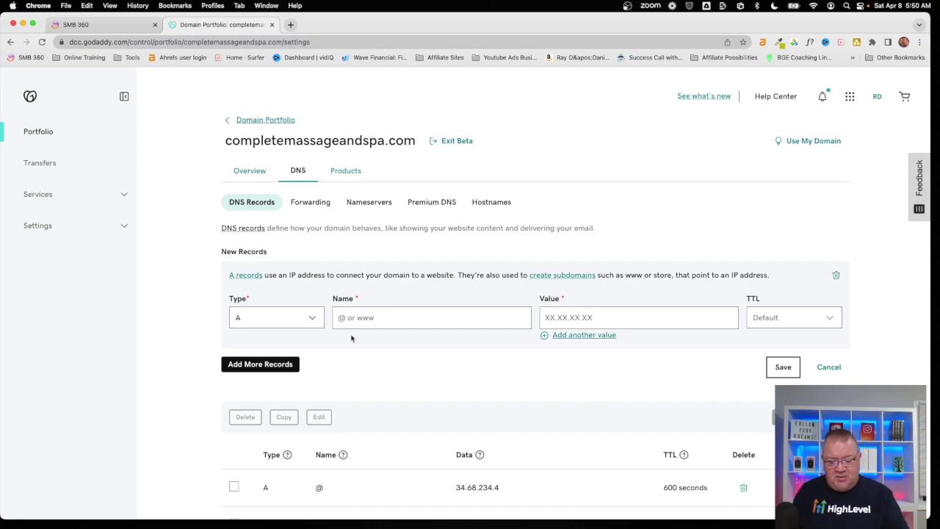
{"action": "type", "text": "app"}
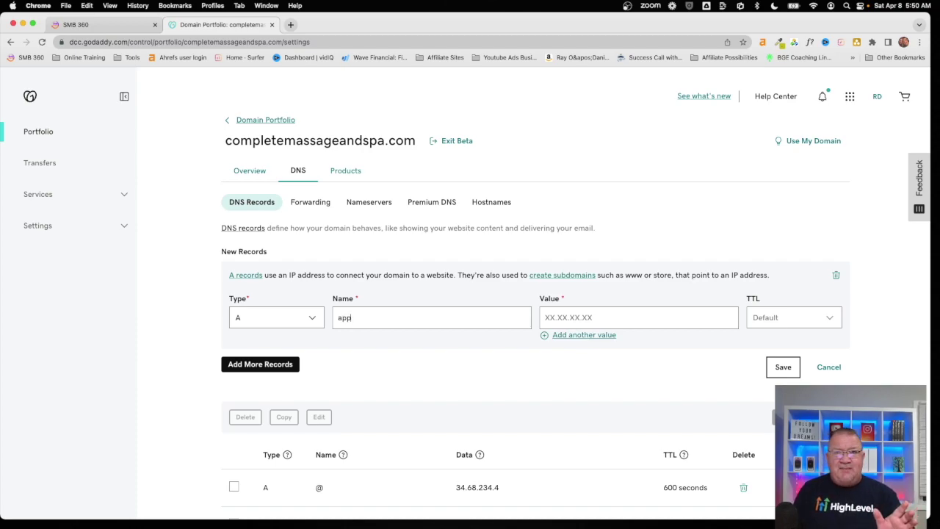
{"action": "left_click", "coordinate": [556, 318]}
{"action": "type", "text": "34.68.234.4"}
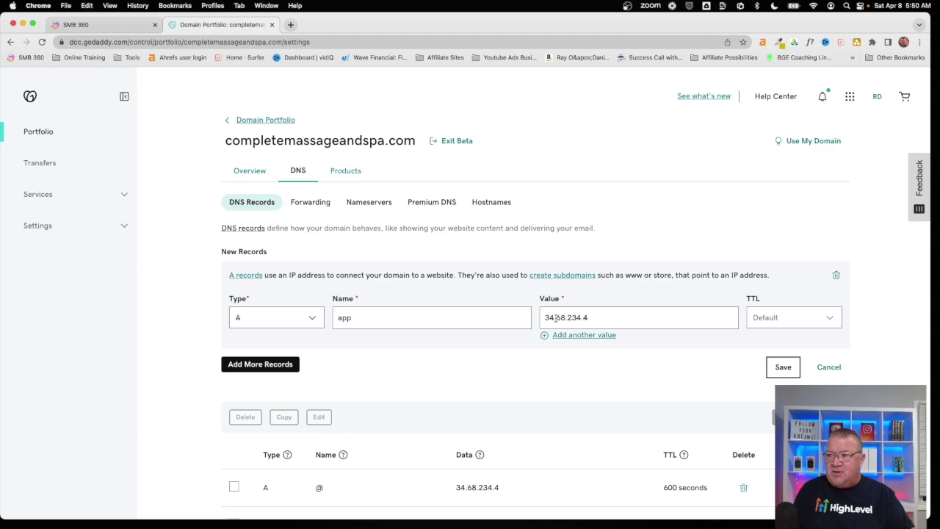
{"action": "left_click", "coordinate": [784, 367]}
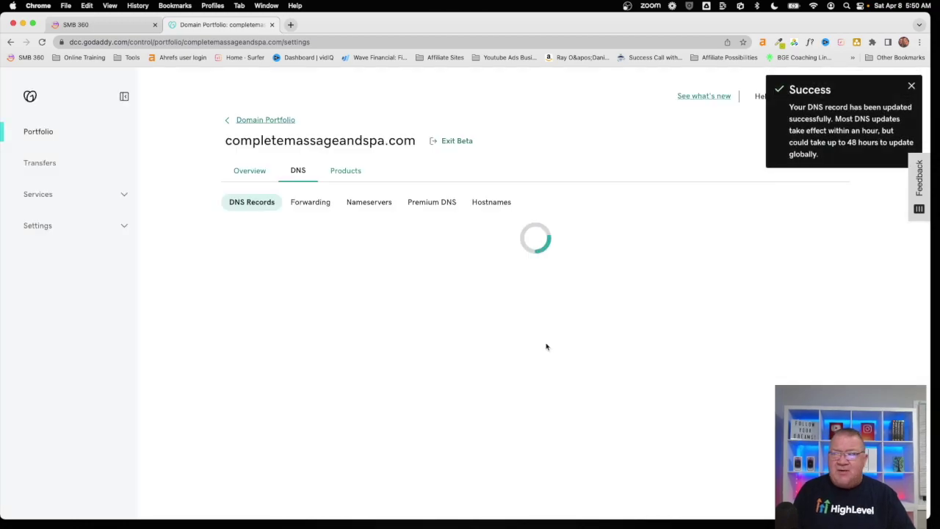
{"action": "left_click", "coordinate": [912, 88]}
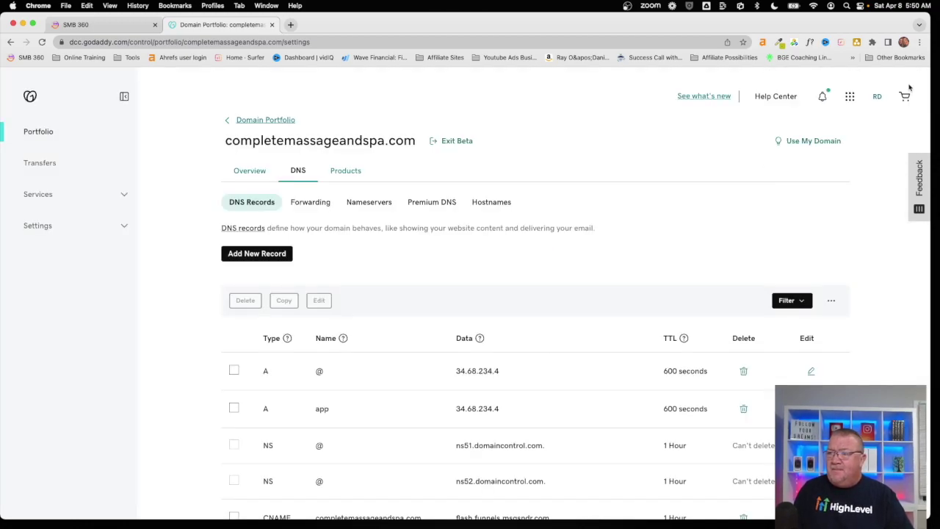
- Start a new CNAME record in GoDaddy and copy the target flash.funnels.msgsndr.com from SMB 360
{"action": "left_click", "coordinate": [256, 256]}
{"action": "left_click", "coordinate": [282, 326]}
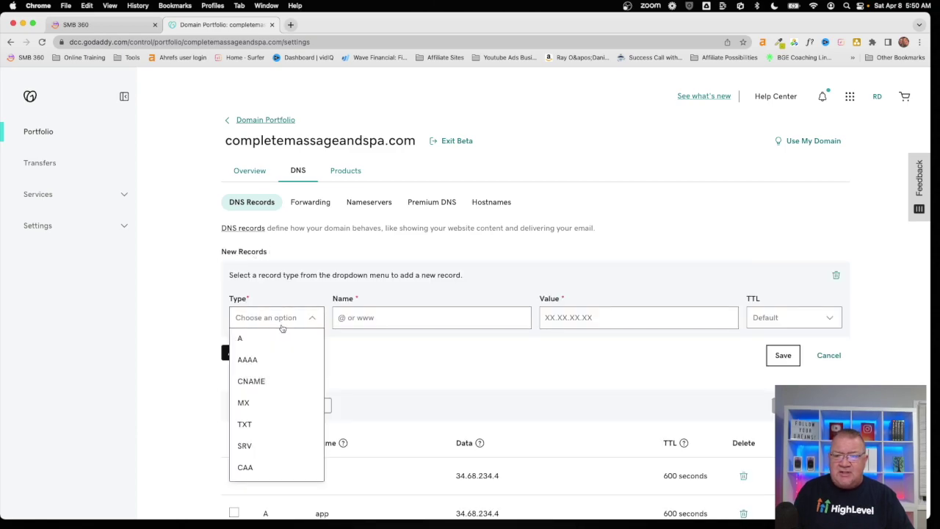
{"action": "left_click", "coordinate": [251, 381]}
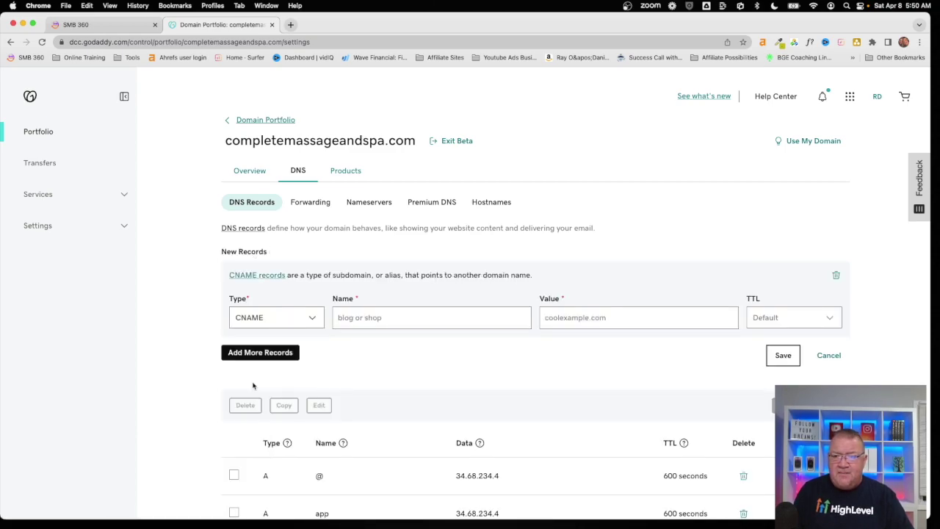
{"action": "left_click", "coordinate": [115, 28]}
{"action": "left_click_drag", "start_coordinate": [365, 167], "coordinate": [456, 169]}
{"action": "key", "text": "super+c"}
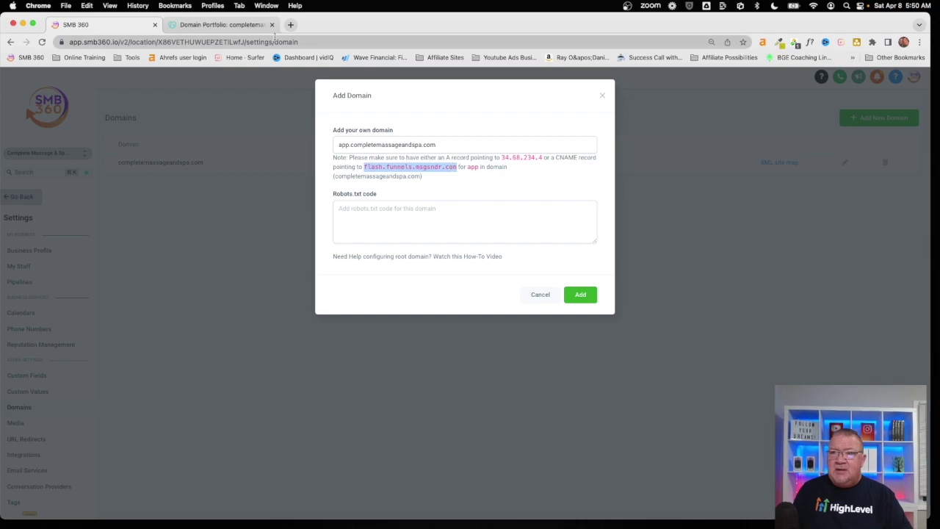
{"action": "left_click", "coordinate": [530, 187]}
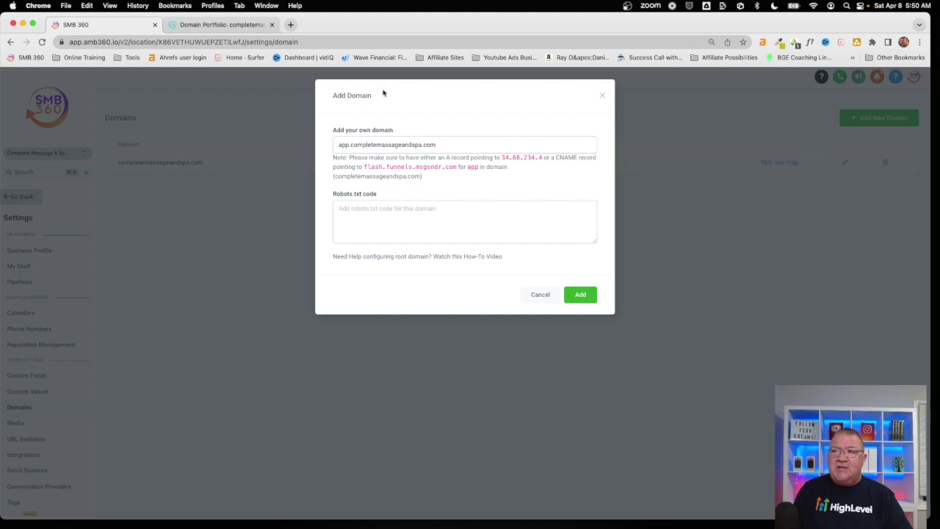
- Name GoDaddy's new CNAME record app, set its value to flash.funnels.msgsndr.com and try to save it
{"action": "left_click", "coordinate": [235, 27]}
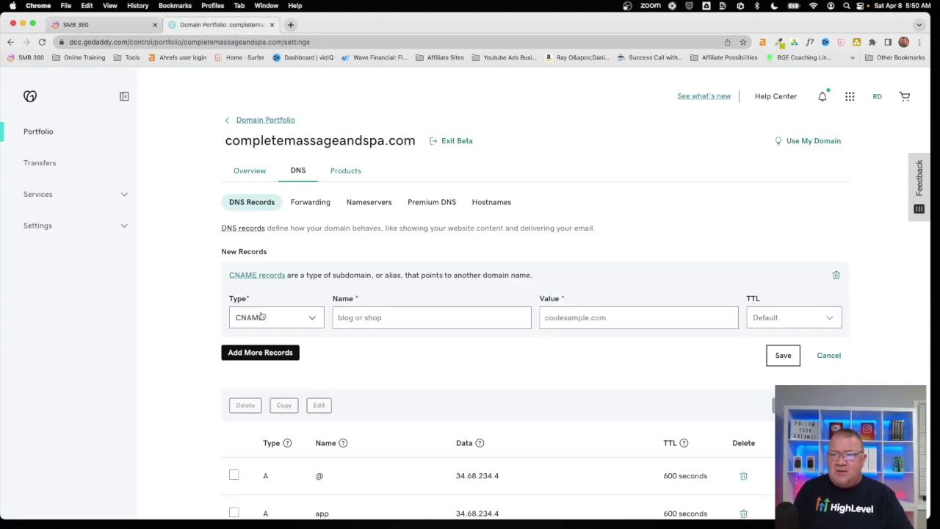
{"action": "left_click", "coordinate": [352, 319]}
{"action": "type", "text": "app"}
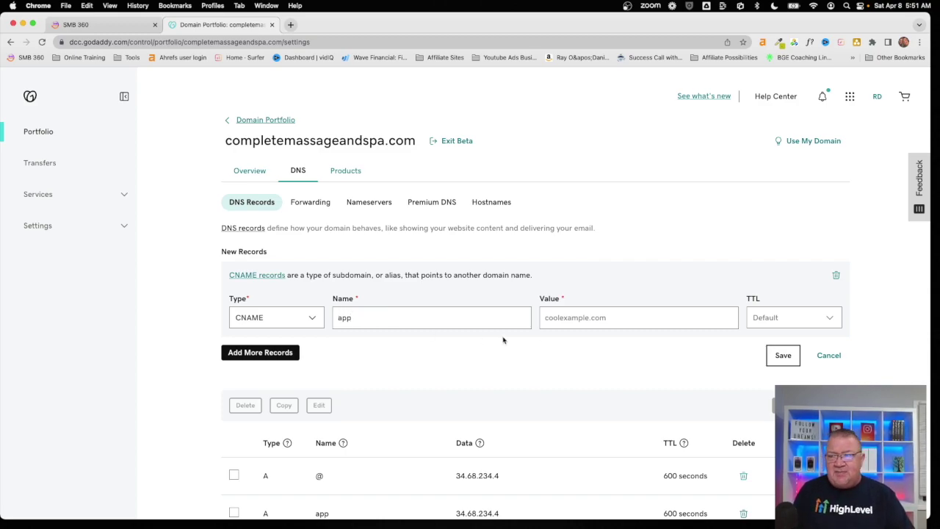
{"action": "left_click", "coordinate": [555, 317]}
{"action": "key", "text": "super+v"}
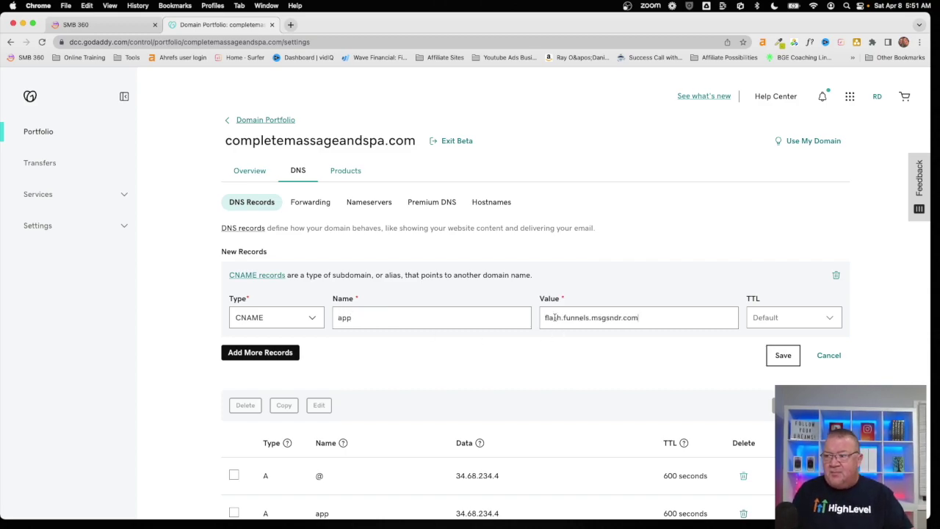
{"action": "left_click", "coordinate": [782, 355]}
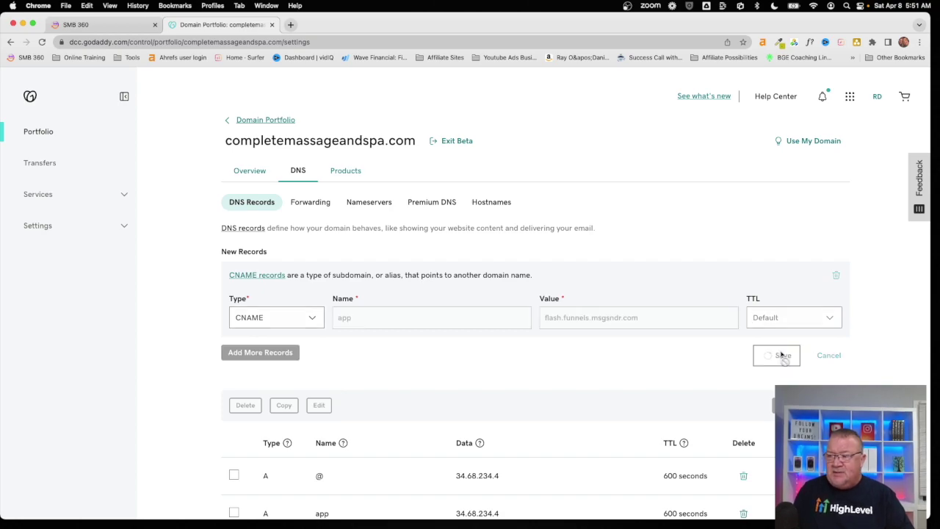
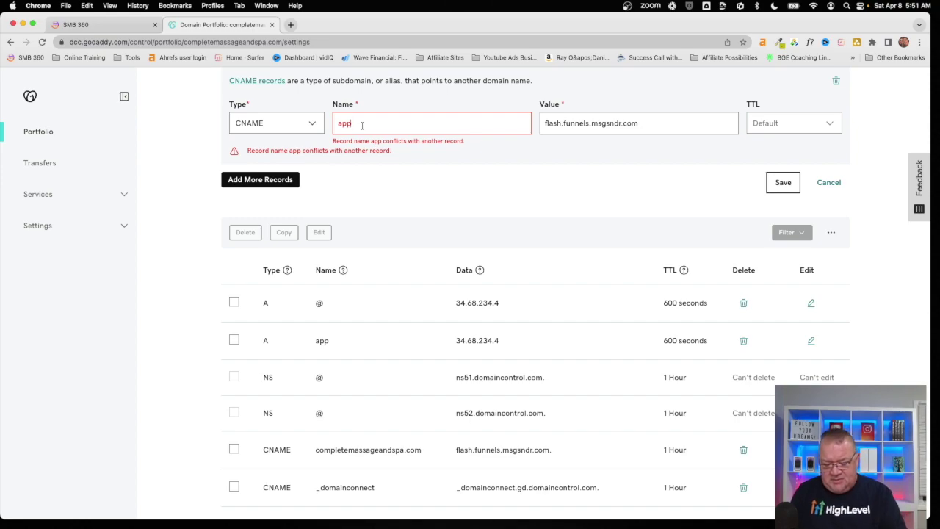
- Change the CNAME record's name to app.completemassageandspa.com, save the record and dismiss the notification
{"action": "type", "text": "letemassageandspa"}
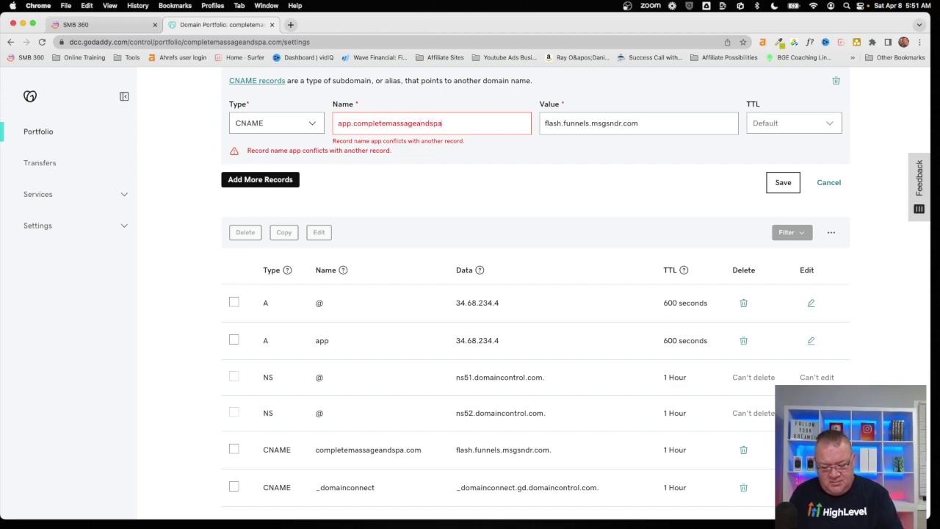
{"action": "type", "text": ".com"}
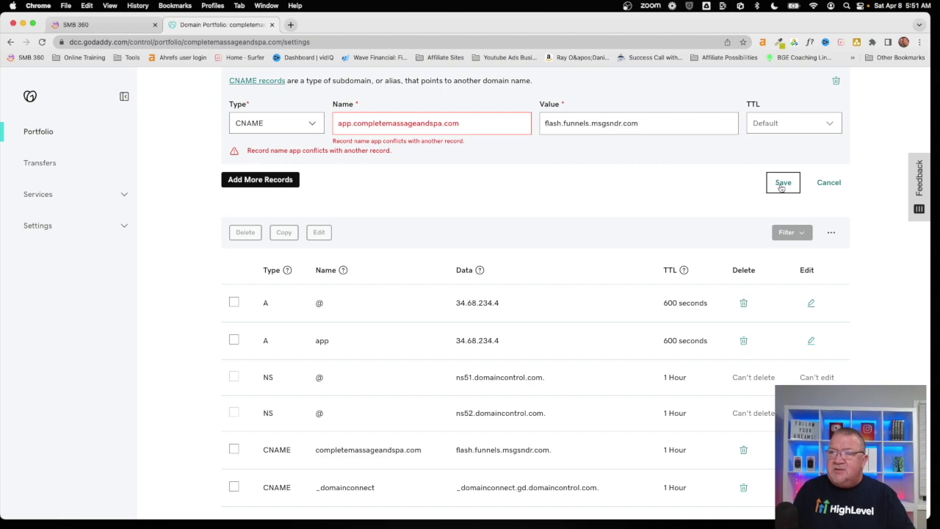
{"action": "left_click", "coordinate": [782, 185]}
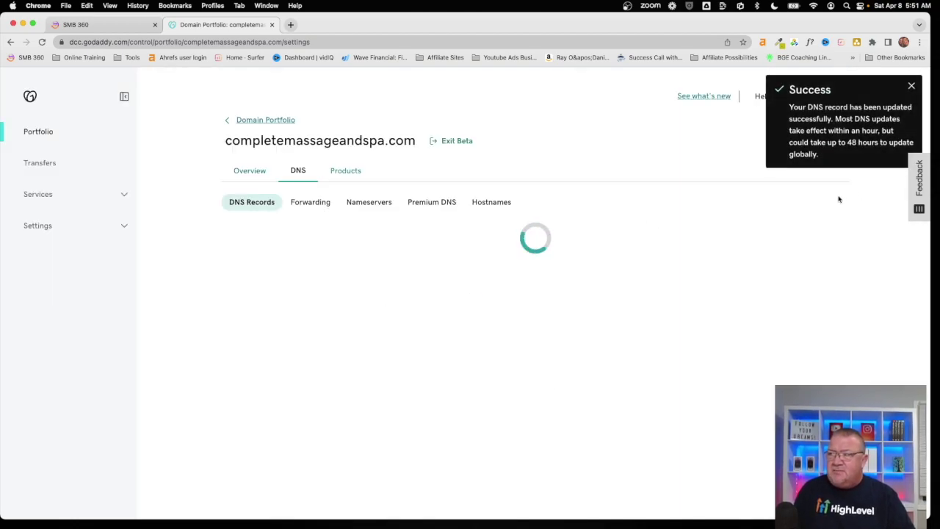
{"action": "left_click", "coordinate": [911, 87]}
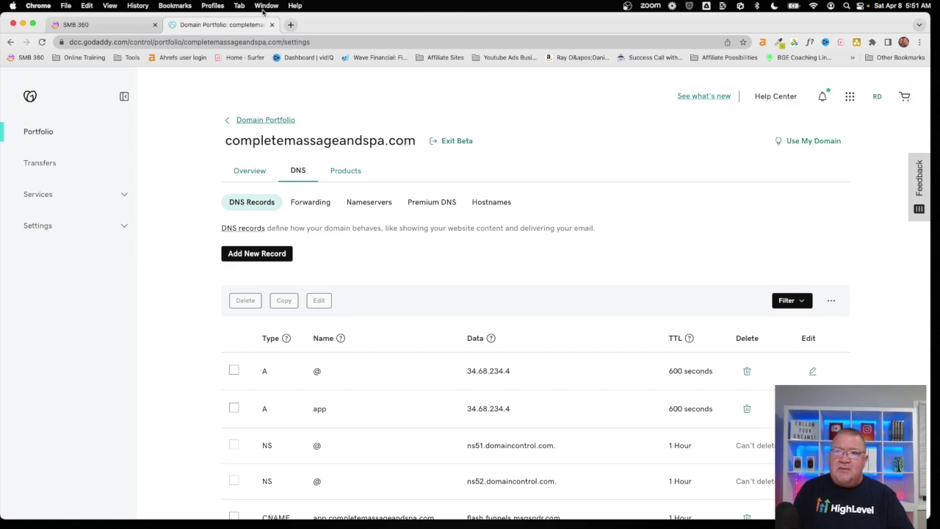
- Add app.completemassageandspa.com as a domain in SMB 360 and link it to Full Website with Home as the default funnel step
{"action": "left_click", "coordinate": [71, 27]}
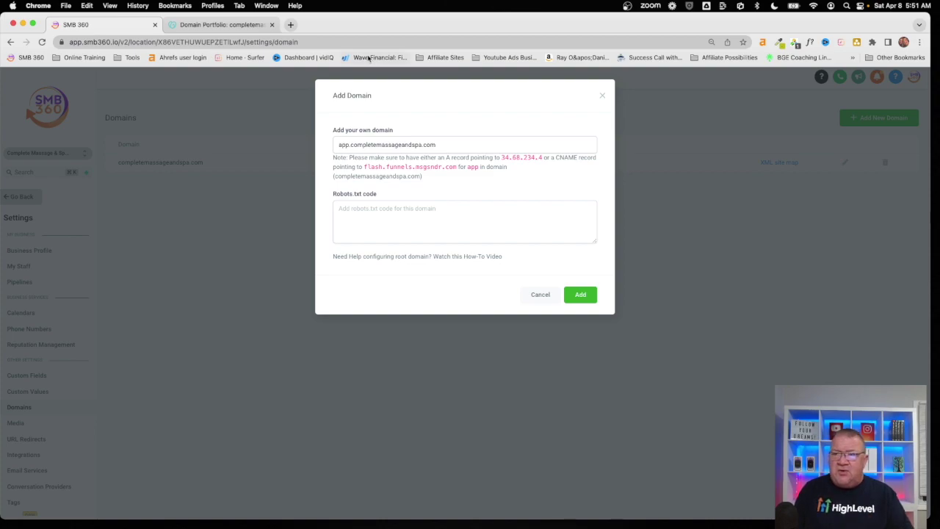
{"action": "left_click", "coordinate": [580, 296]}
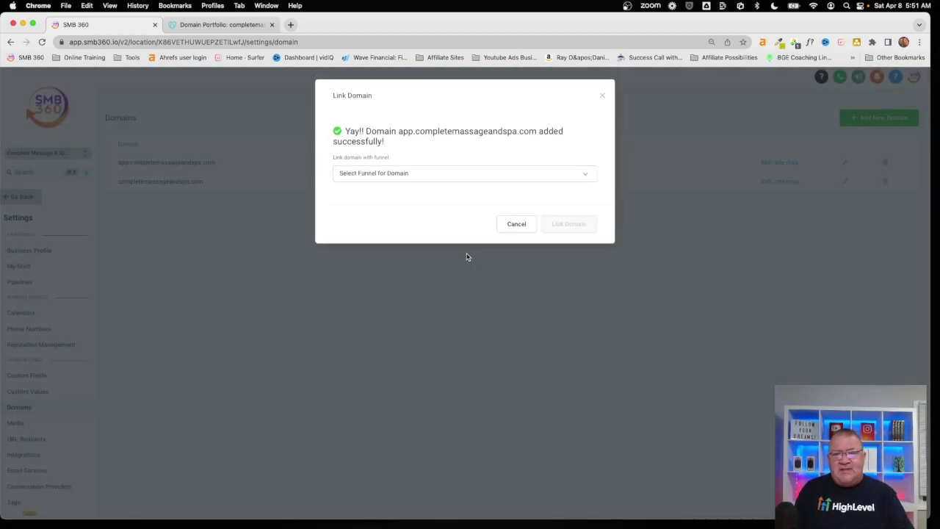
{"action": "left_click", "coordinate": [362, 178]}
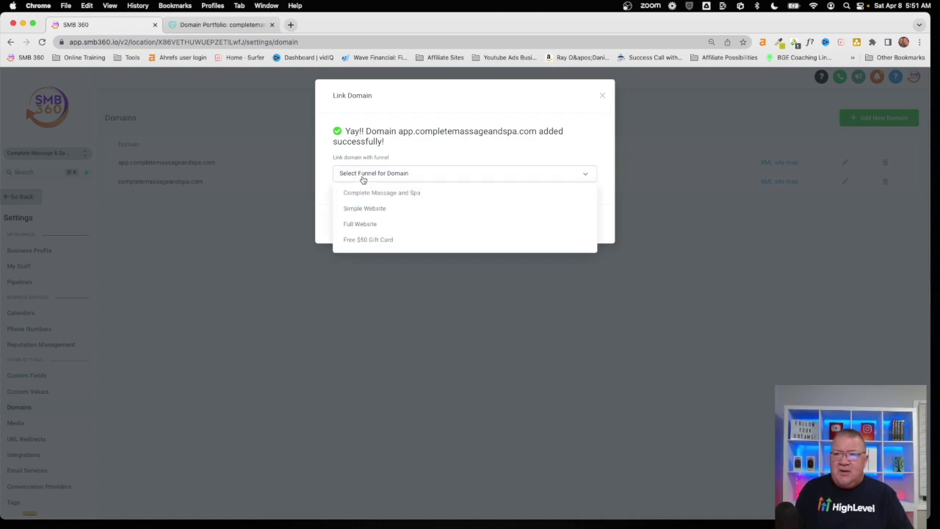
{"action": "left_click", "coordinate": [366, 226]}
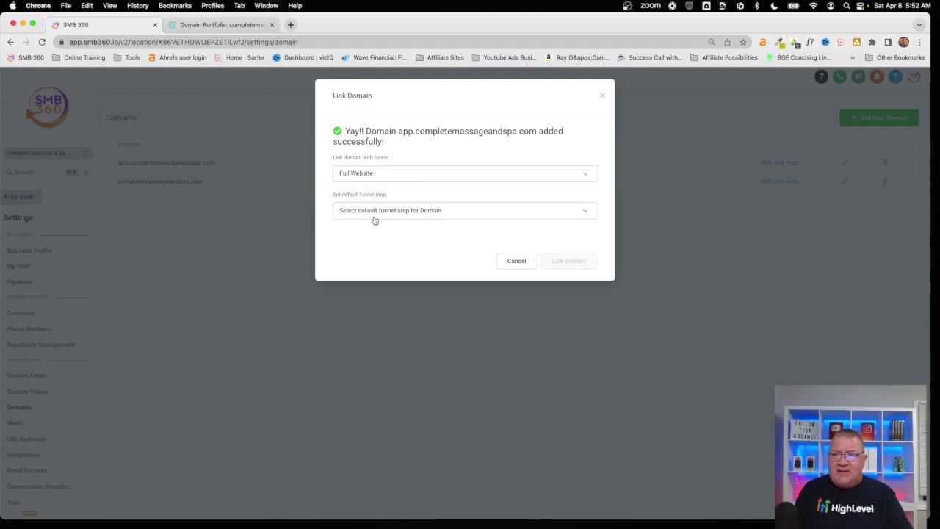
{"action": "left_click", "coordinate": [375, 211]}
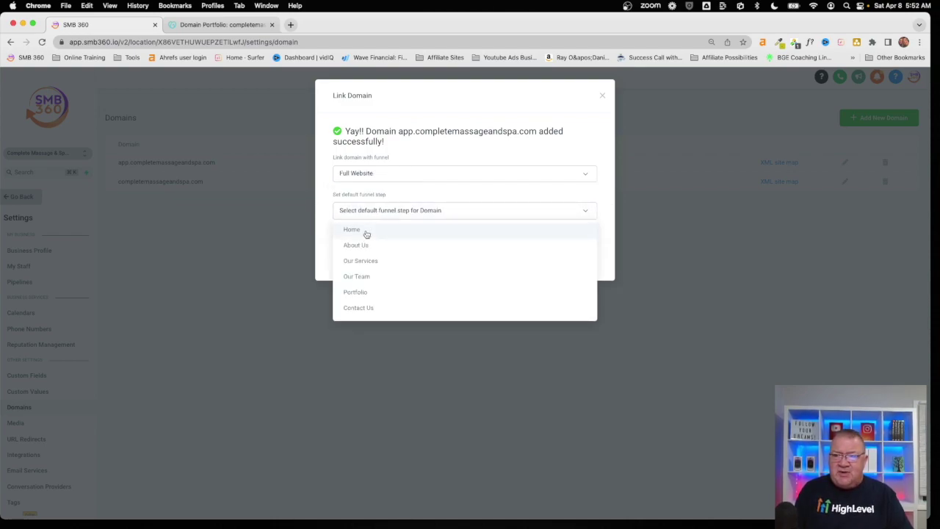
{"action": "left_click", "coordinate": [366, 232]}
{"action": "left_click", "coordinate": [570, 262]}
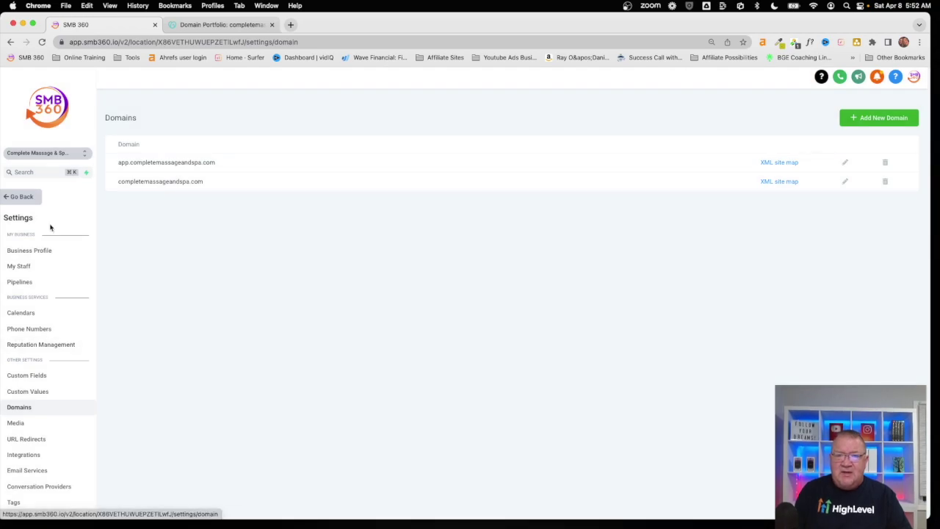
- Leave the account settings and open the Full Website's own settings to check its assigned domain
{"action": "left_click", "coordinate": [19, 196]}
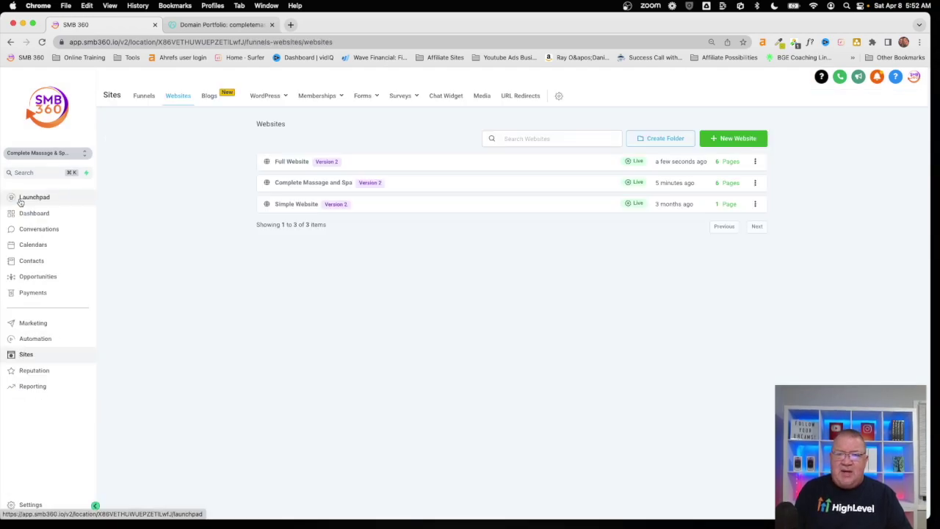
{"action": "left_click", "coordinate": [285, 164]}
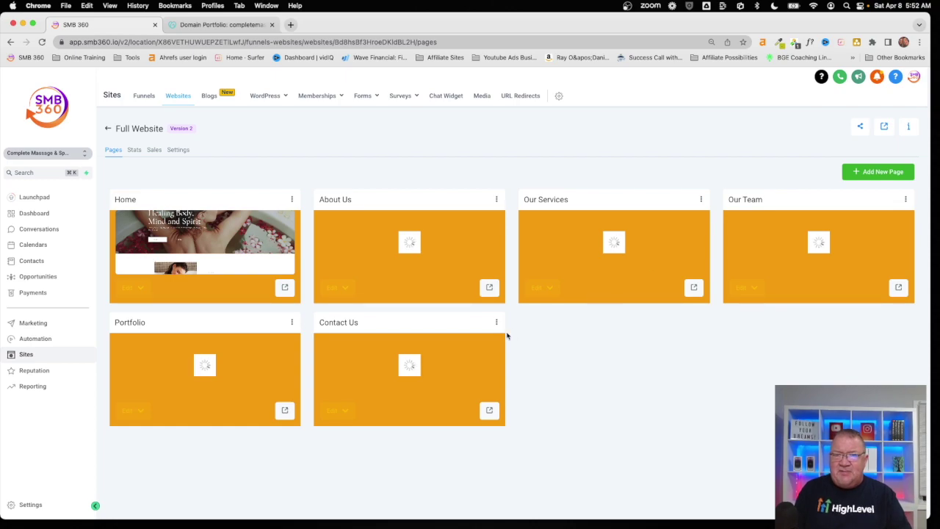
{"action": "left_click", "coordinate": [178, 150]}
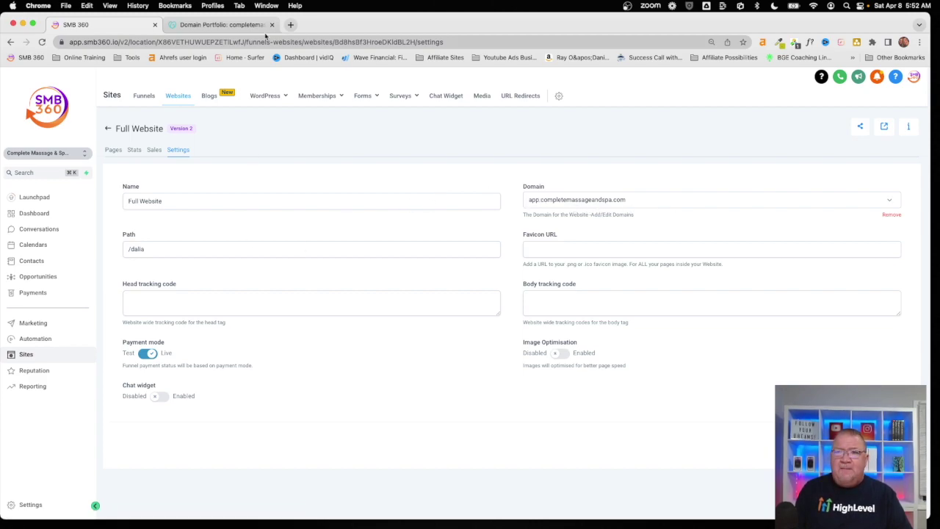
- Load app.completemassageandspa.com in a new browser tab to check the subdomain's live website
{"action": "left_click", "coordinate": [291, 25]}
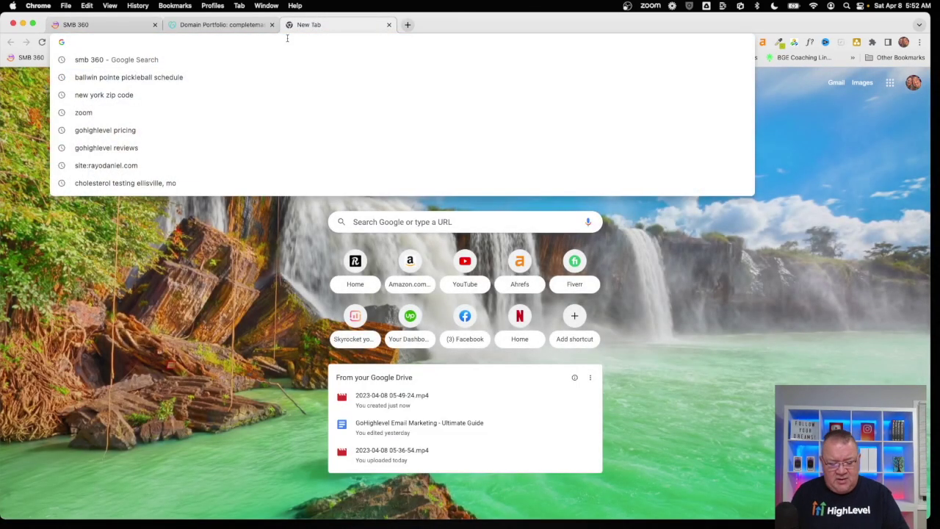
{"action": "type", "text": "app.com"}
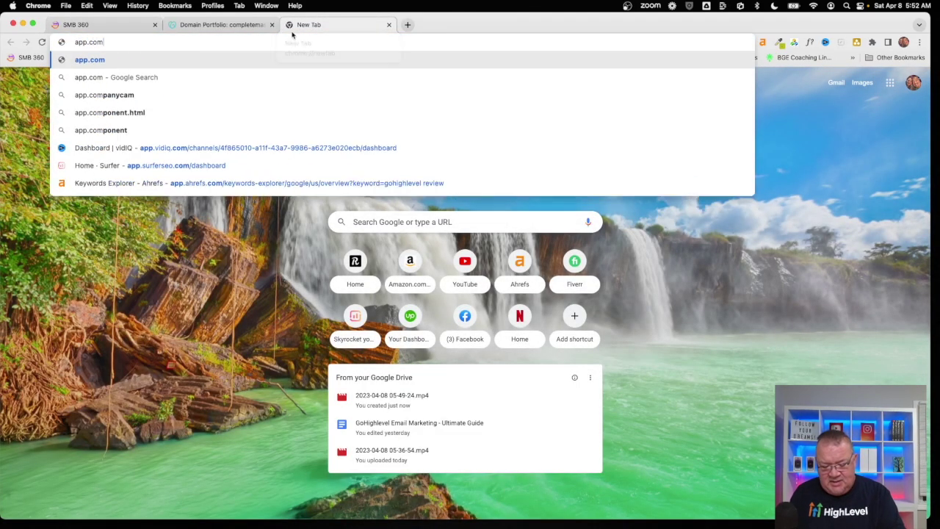
{"action": "type", "text": "plete"}
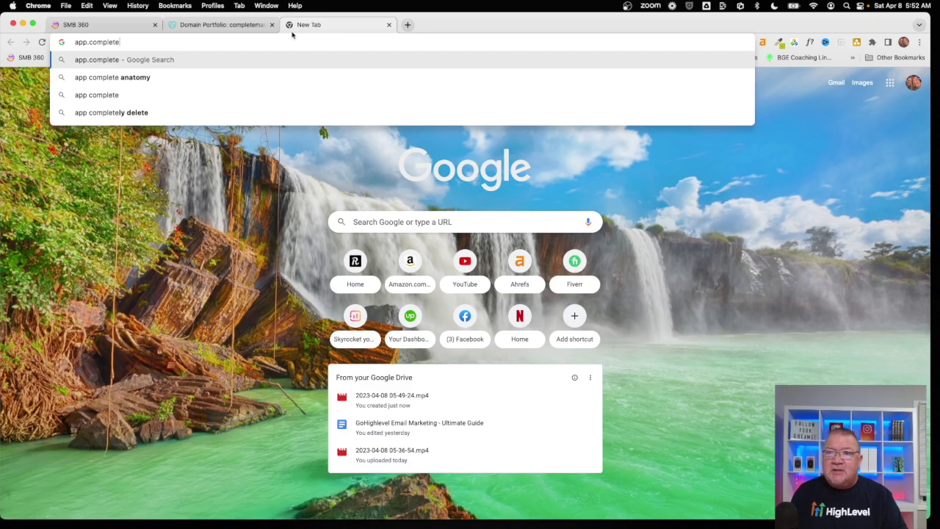
{"action": "type", "text": "mas"}
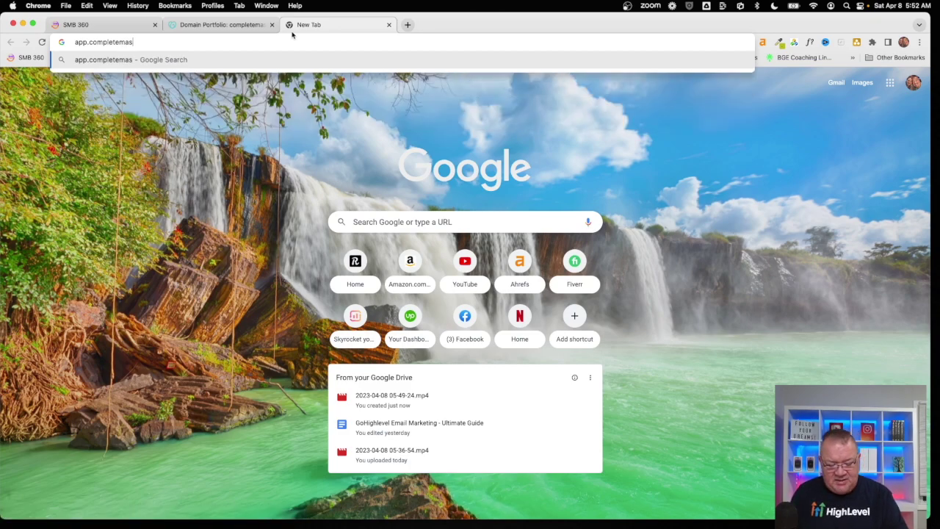
{"action": "type", "text": "sageandspa.co"}
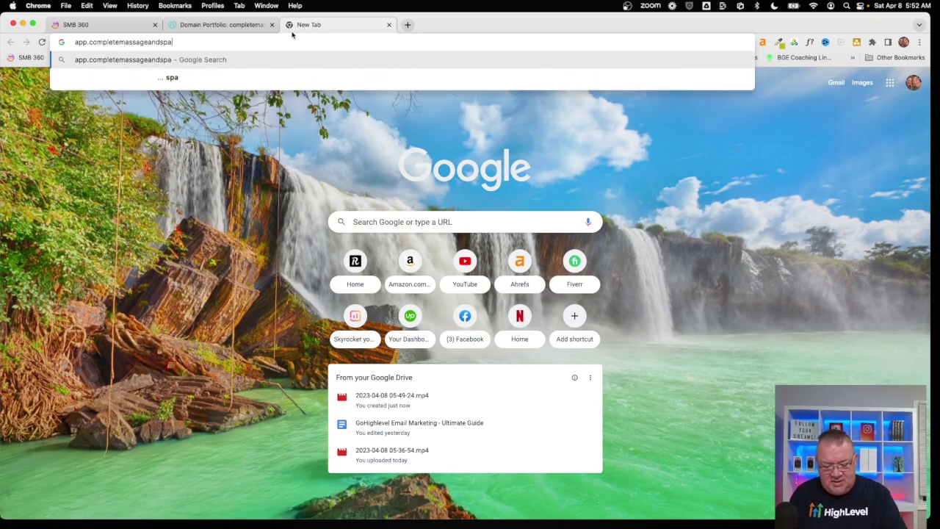
{"action": "type", "text": "m"}
{"action": "key", "text": "Return"}
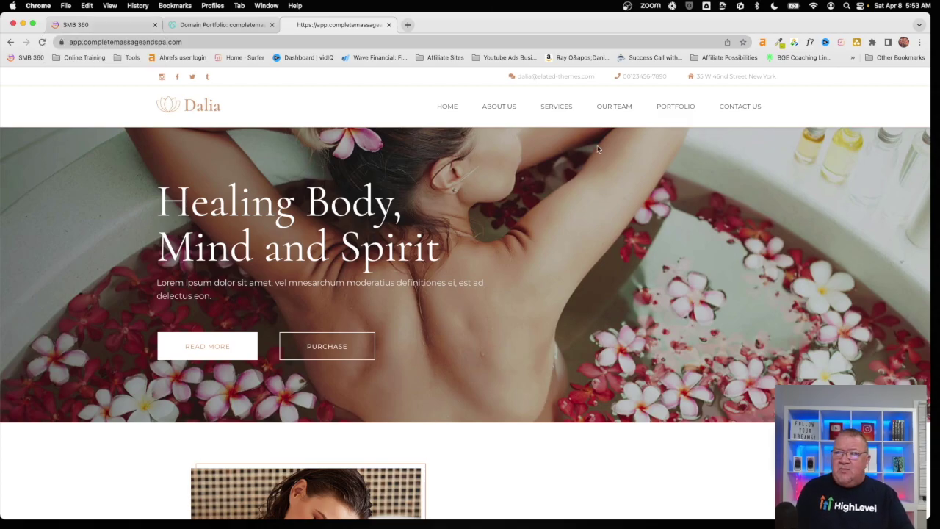
- Load completemassageandspa.com in another browser tab and compare its website with the one on the app subdomain
{"action": "left_click", "coordinate": [408, 24]}
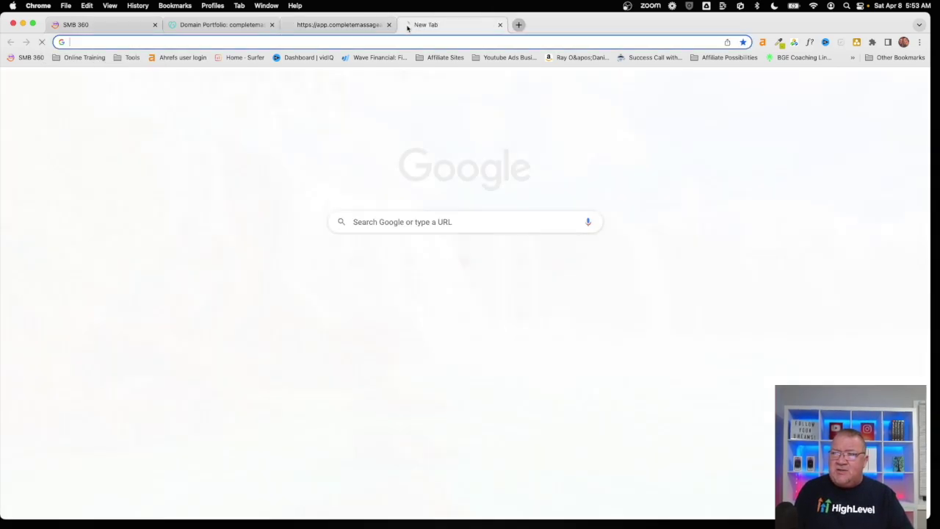
{"action": "left_click", "coordinate": [405, 42]}
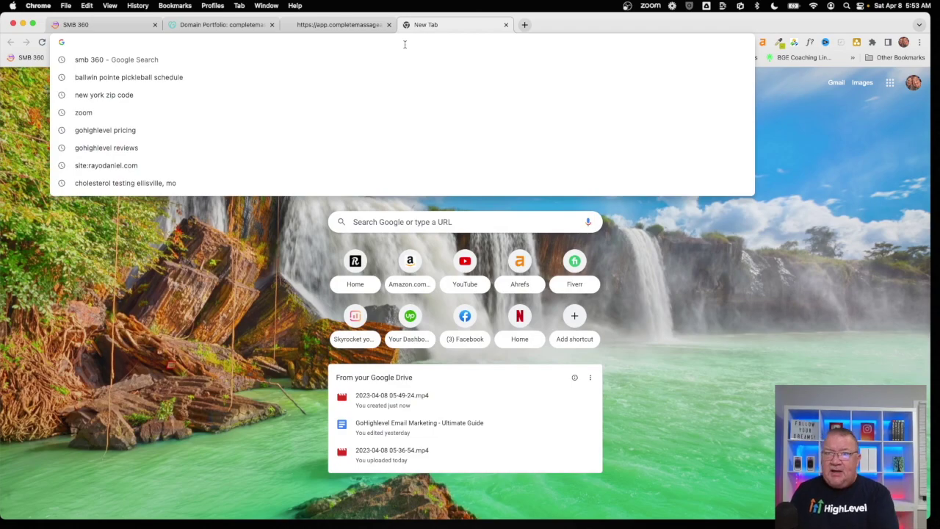
{"action": "type", "text": "completemassageandspa.com"}
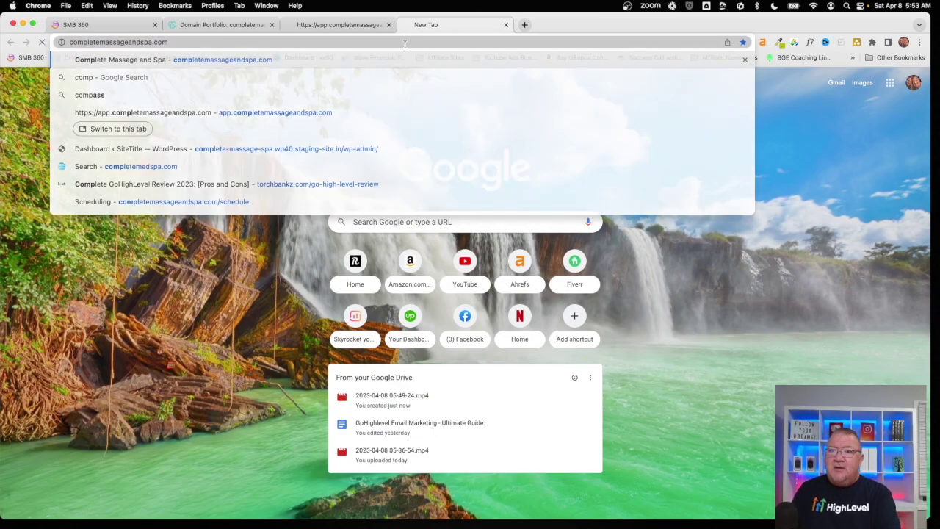
{"action": "key", "text": "Return"}
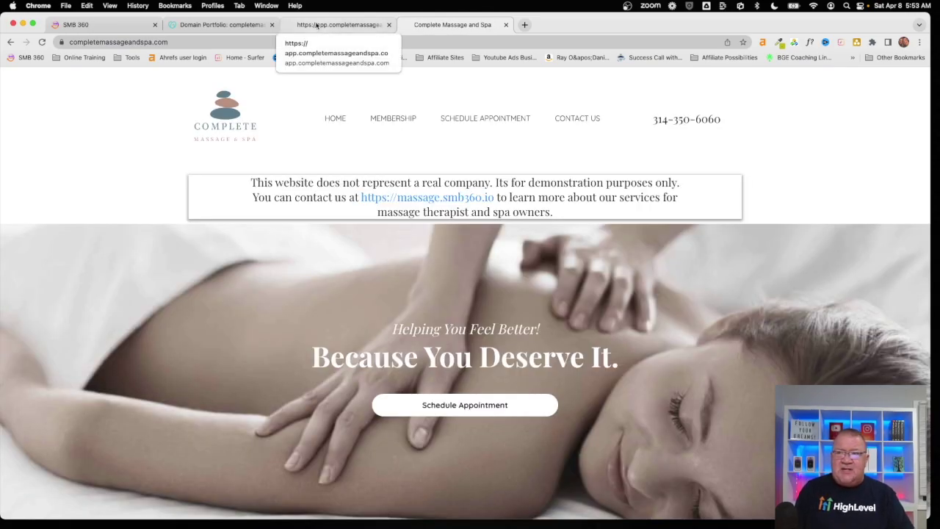
{"action": "left_click", "coordinate": [317, 26]}
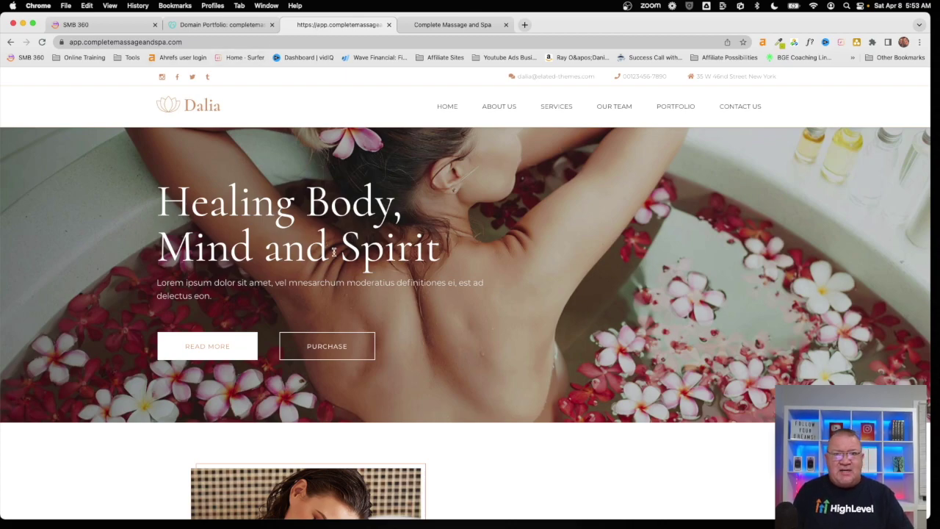
- Switch back to SMB 360 and return from the Full Website's settings to the list of websites
{"action": "left_click", "coordinate": [94, 26]}
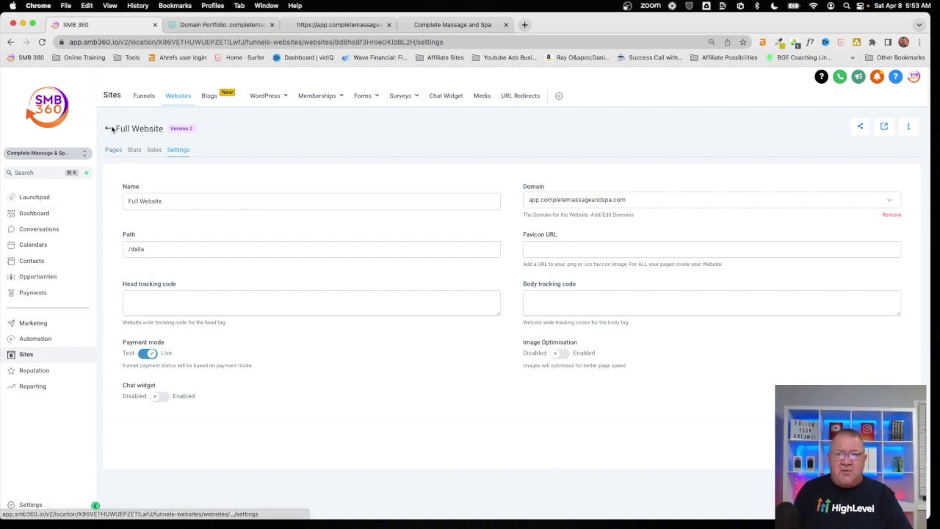
{"action": "left_click", "coordinate": [108, 128]}
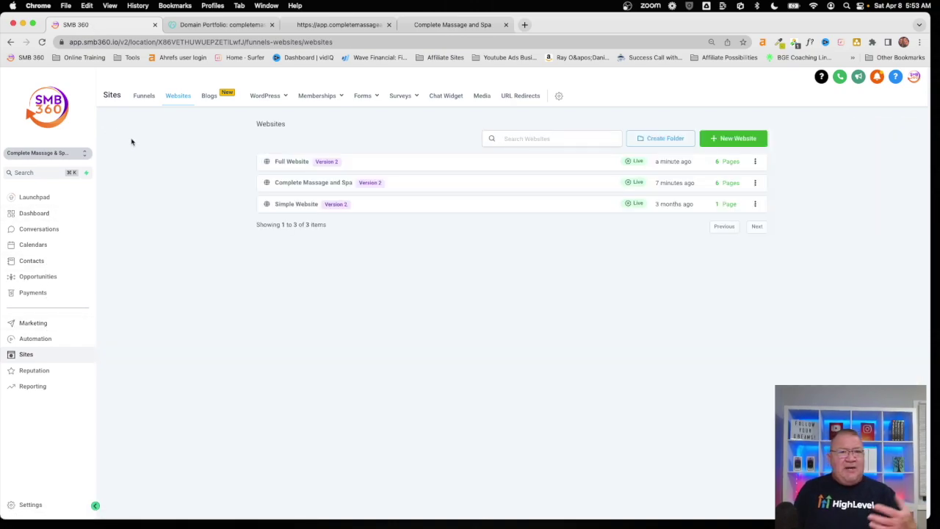